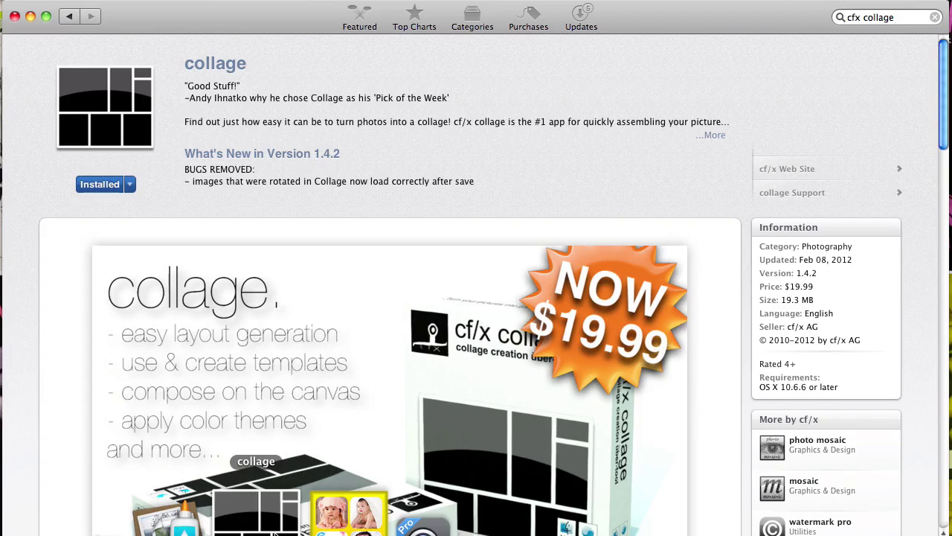
Launch the installed cf/x collage app from its Dock icon
left_click(274, 533)
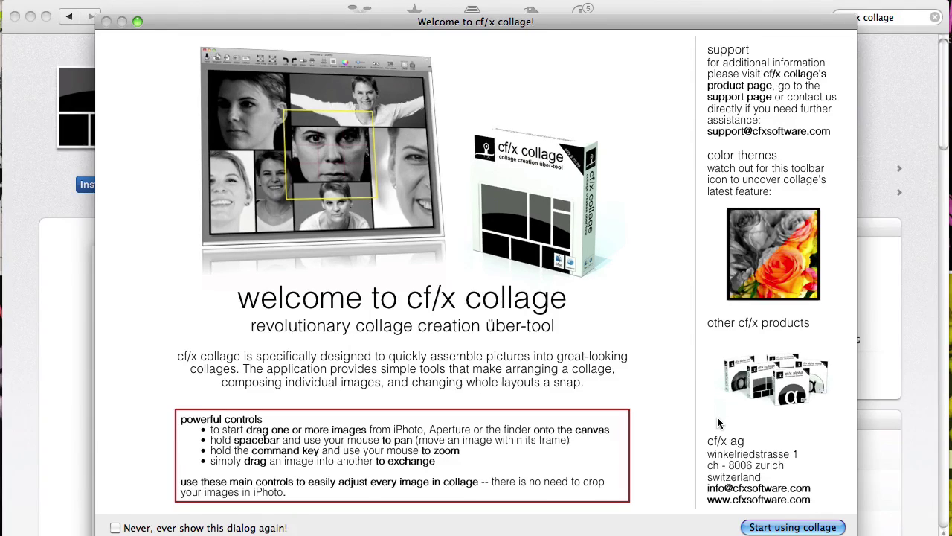
Dismiss the welcome screen and bring up the New Collage Attributes dialog
left_click(831, 528)
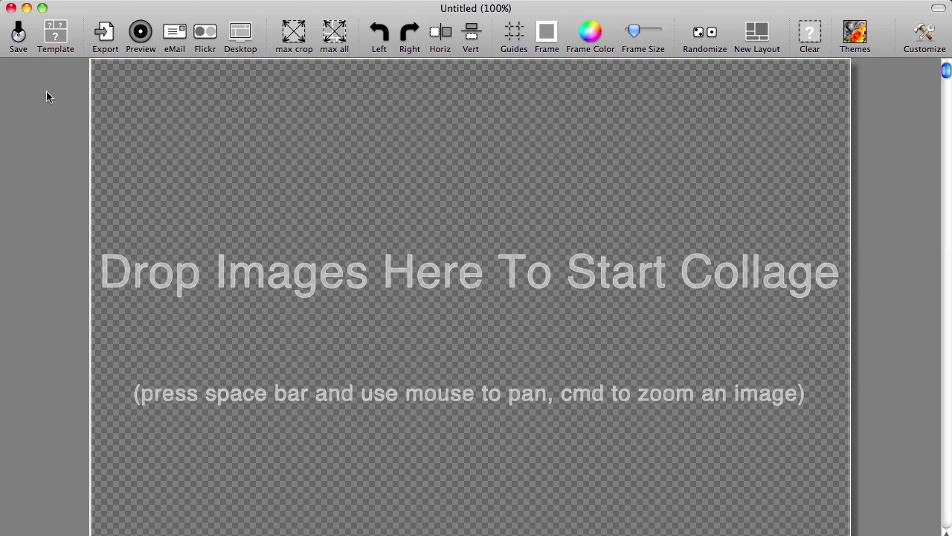
left_click(54, 43)
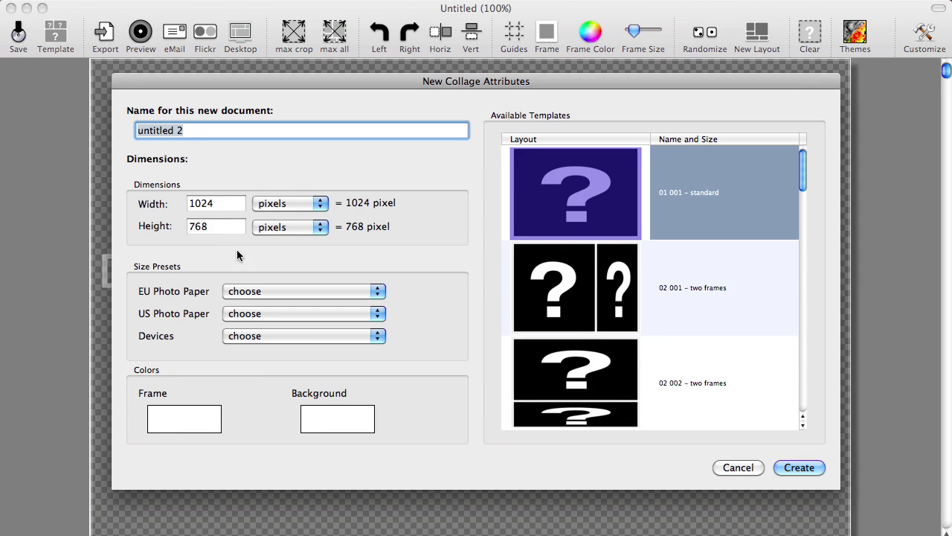
Set the collage size to the Devices HD 1080 preset (1920 × 1080)
left_click(378, 292)
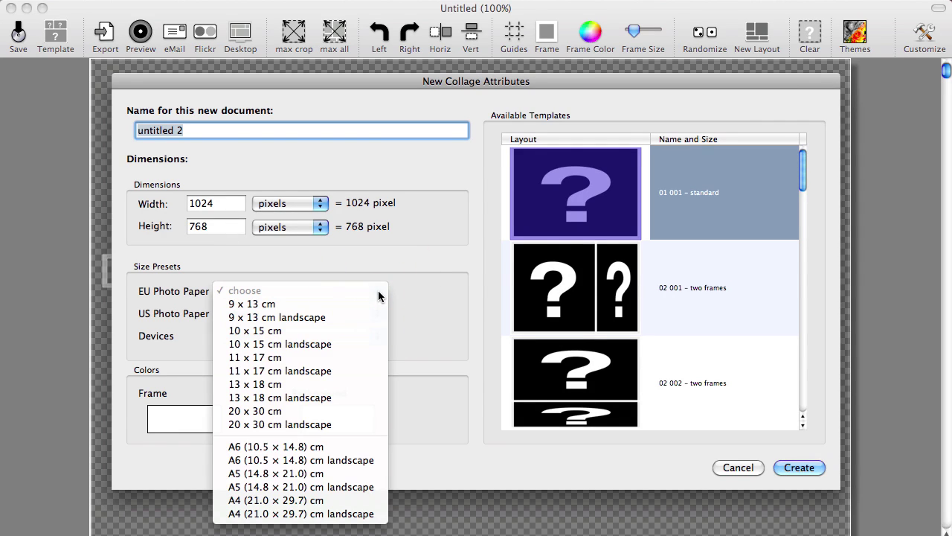
left_click(397, 295)
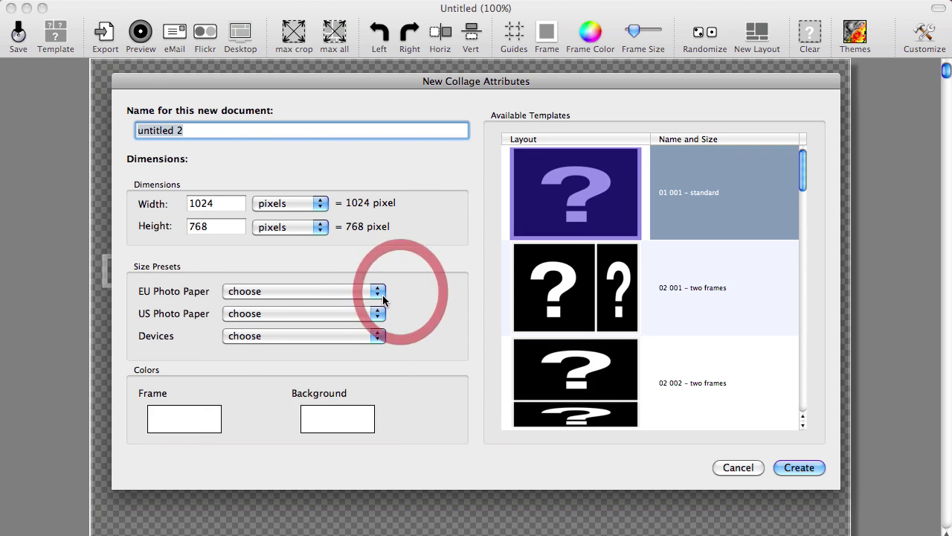
left_click(379, 312)
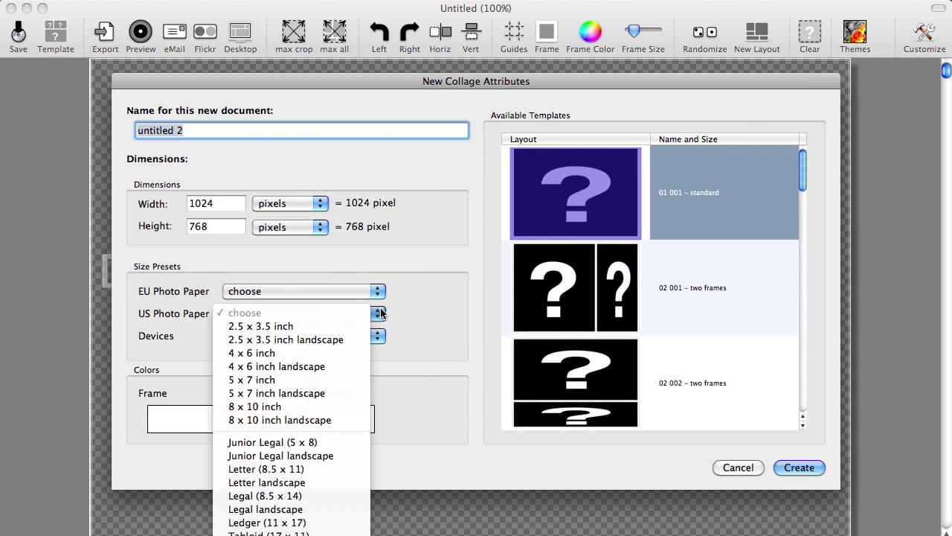
left_click(400, 313)
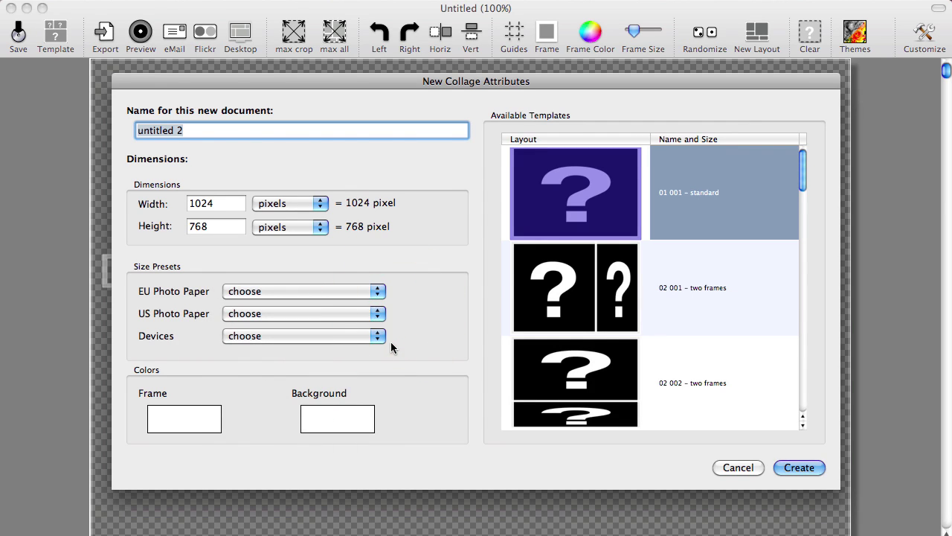
left_click(375, 336)
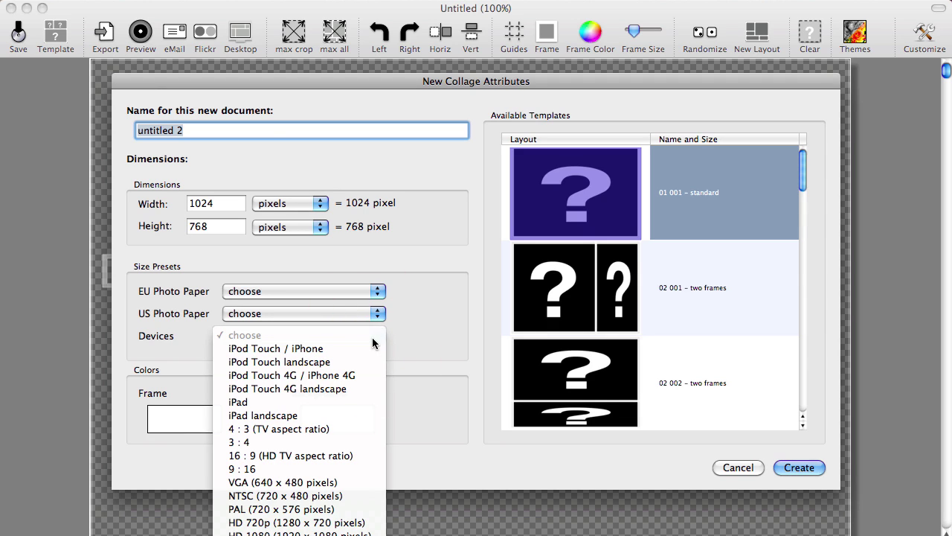
left_click(335, 533)
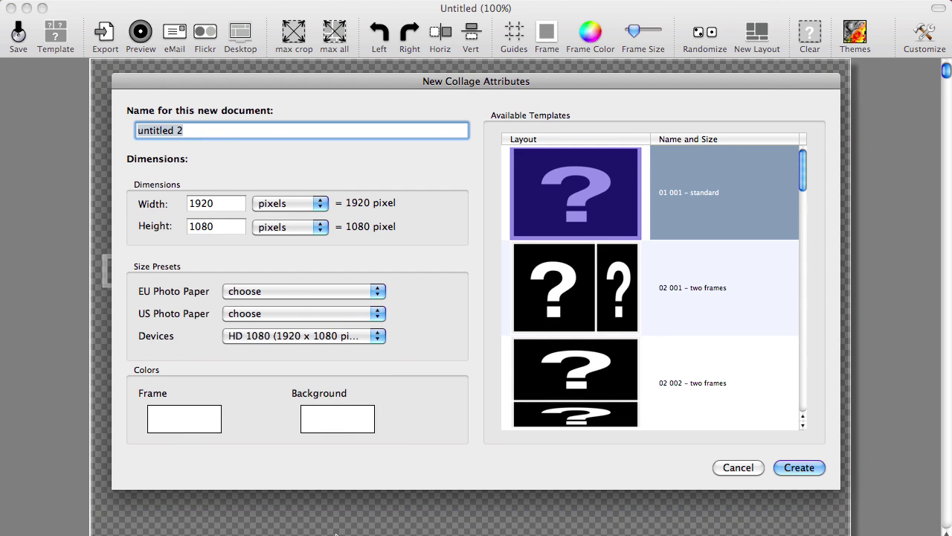
Choose the '05 001 – five frames' template and create the new collage
left_click(424, 409)
scroll(718, 273, "down", 10)
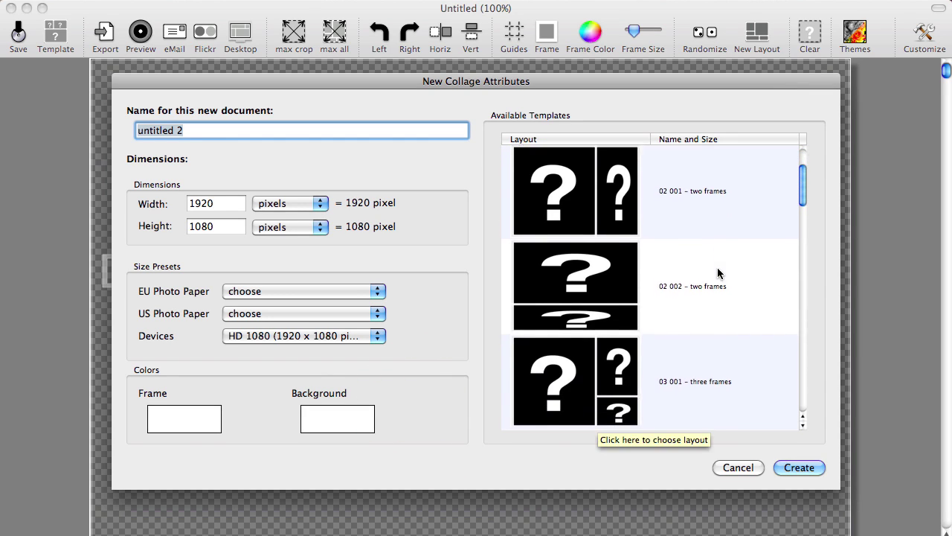
scroll(718, 270, "down", 15)
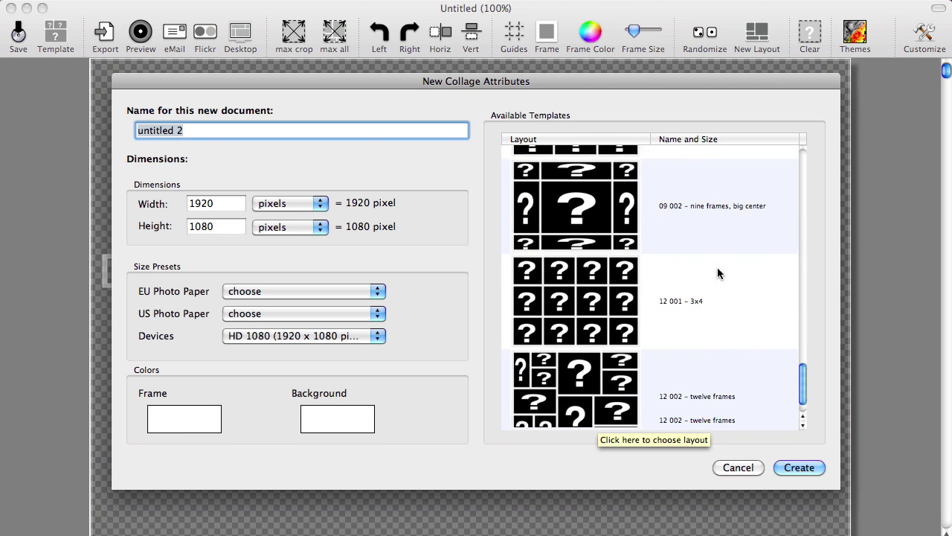
scroll(718, 273, "up", 10)
scroll(718, 273, "down", 3)
left_click(721, 275)
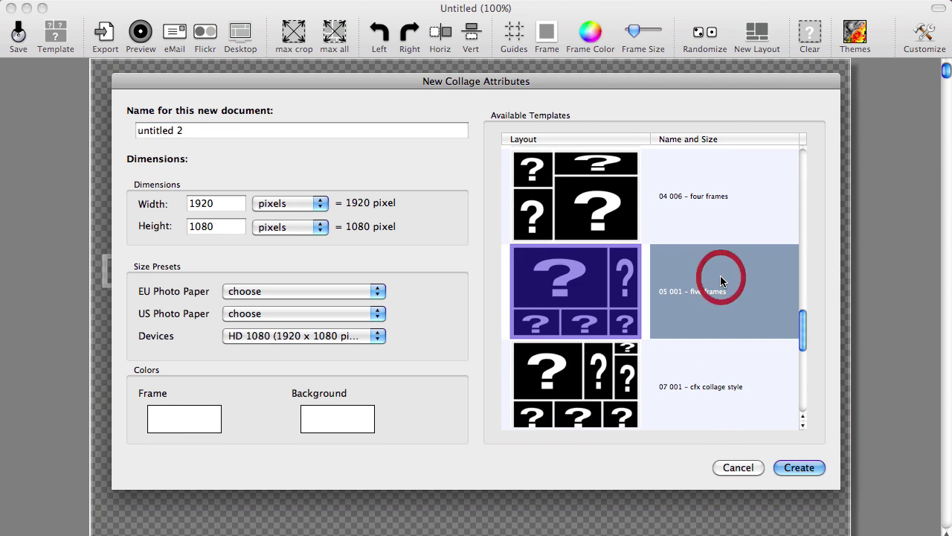
left_click(798, 467)
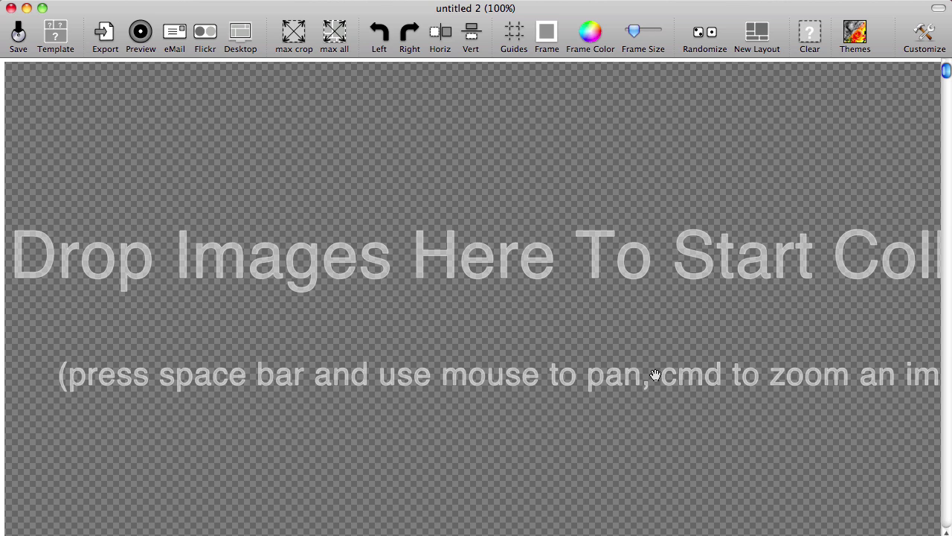
Zoom the view out to 50% to see the whole layout, with no cell selected
key("super+minus")
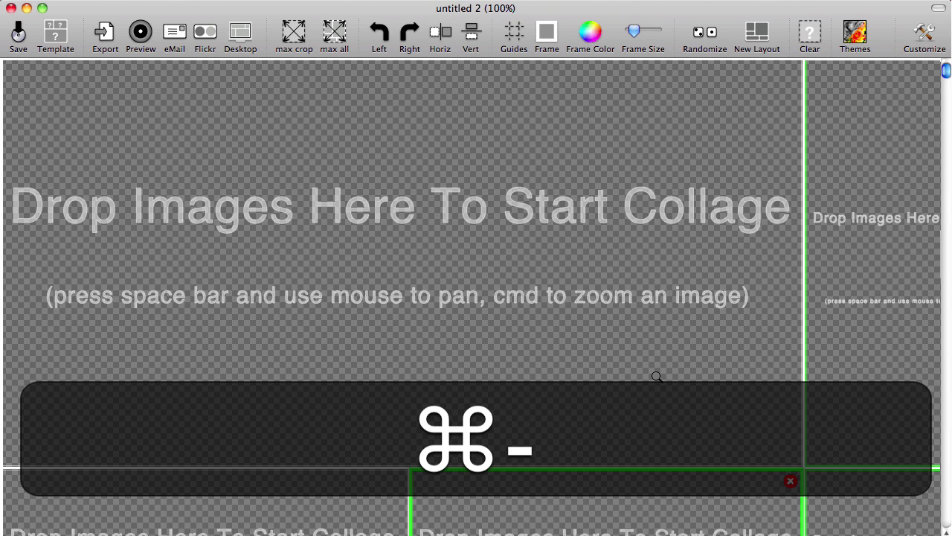
key("super+minus")
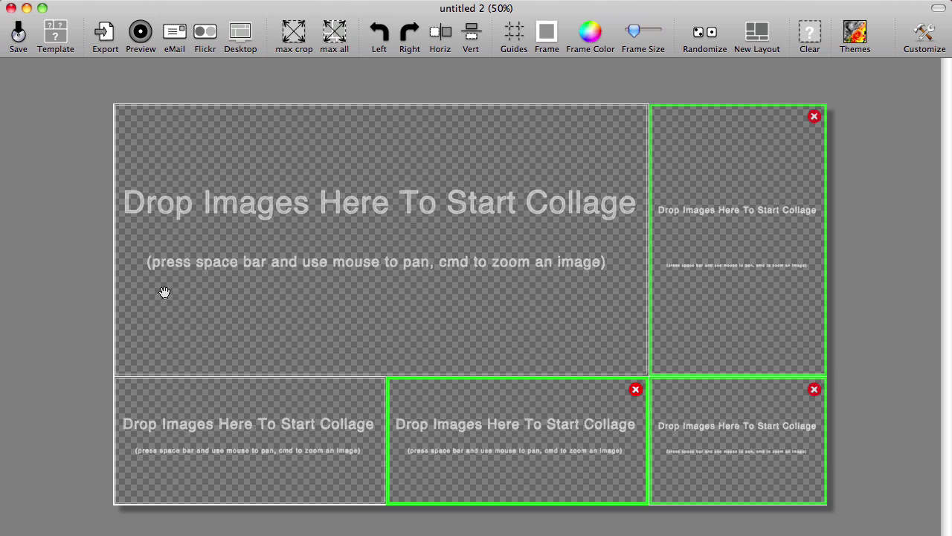
left_click(62, 287)
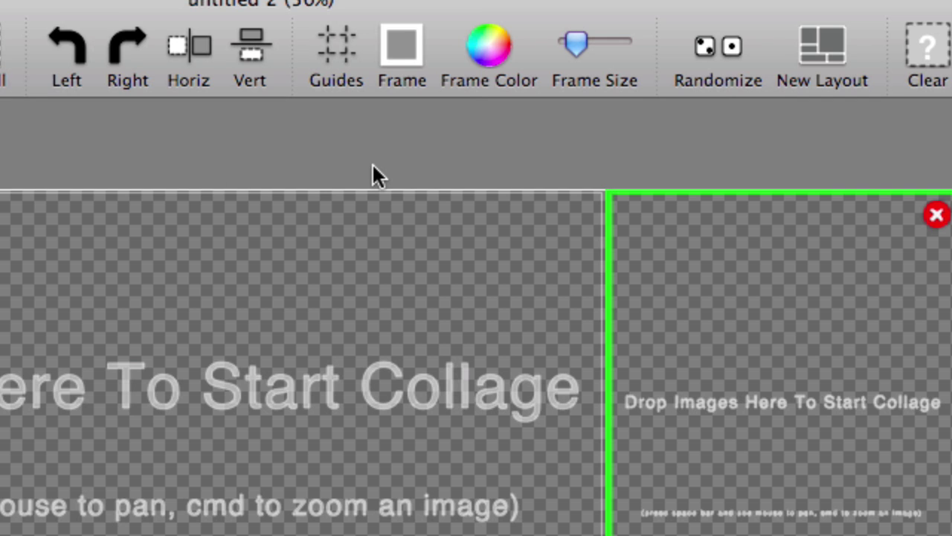
Toggle the layout guides and the cell border, then deselect the cells
left_click(331, 39)
left_click(337, 54)
left_click(406, 45)
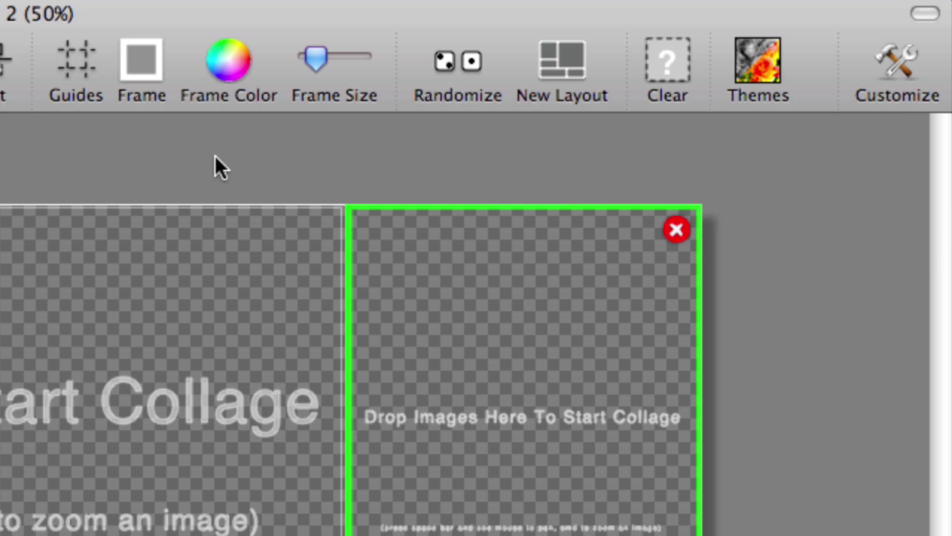
left_click(215, 154)
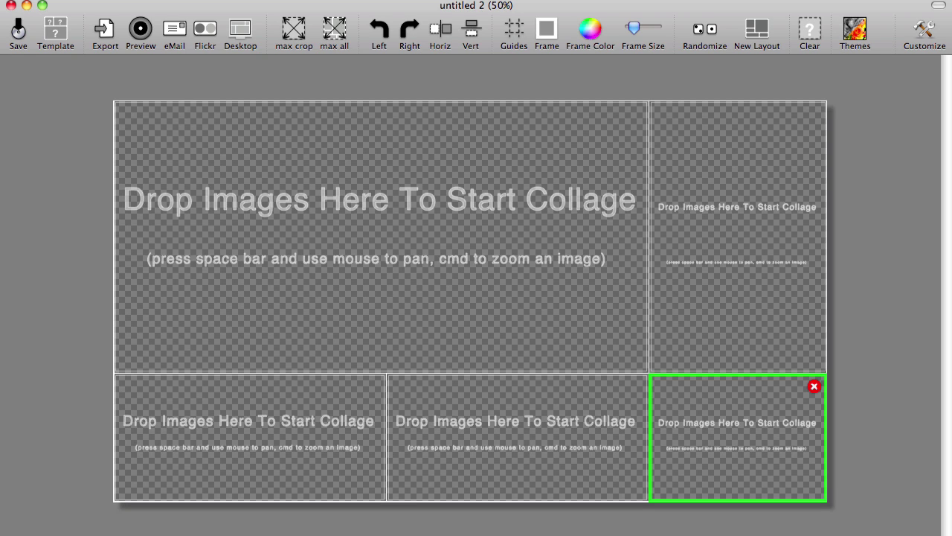
Try Import Images from the image menu, then cancel the file picker
left_click(167, 0)
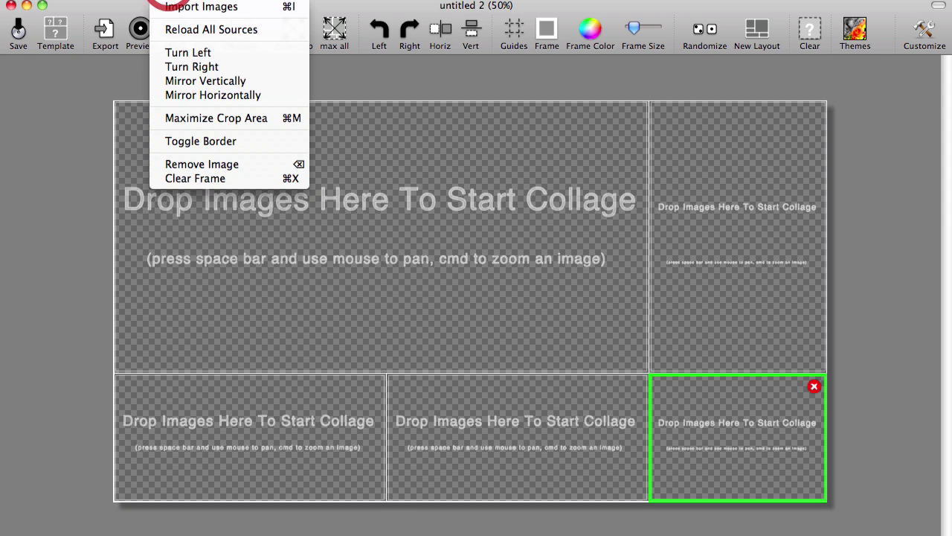
left_click(176, 12)
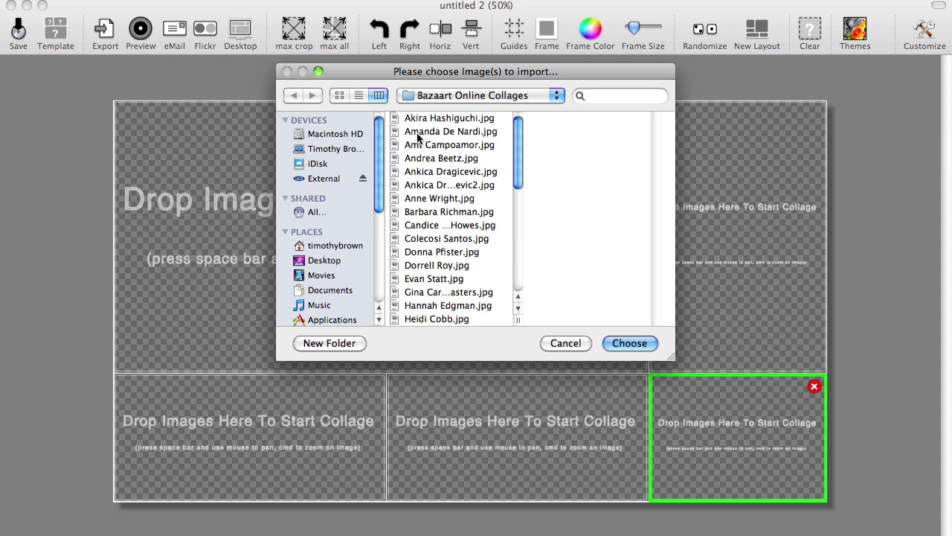
left_click(585, 345)
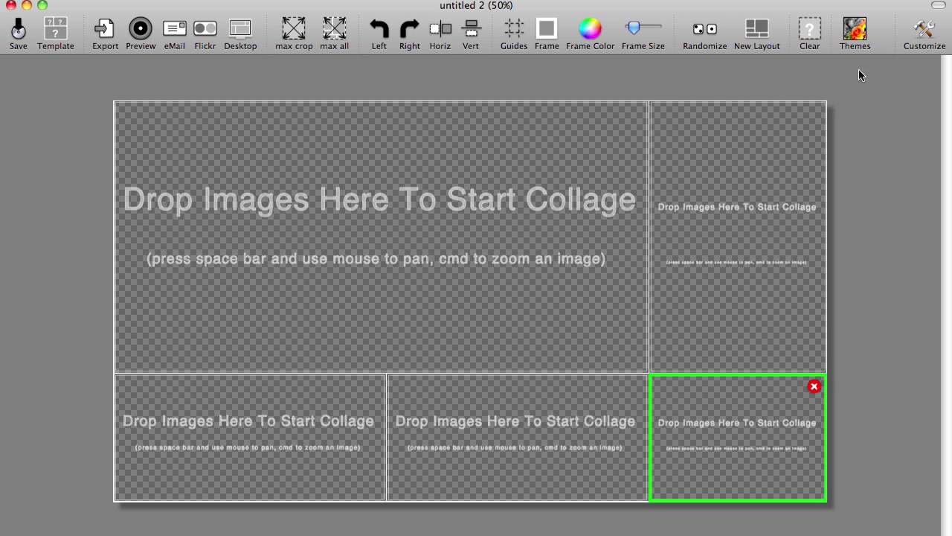
Customize the toolbar by adding the Import item to it
left_click(925, 31)
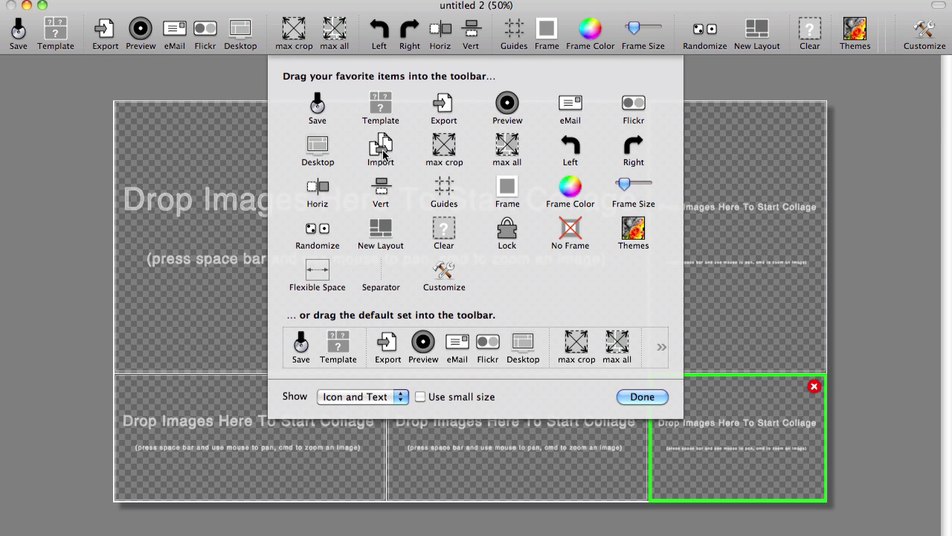
left_click_drag(384, 154, 277, 30)
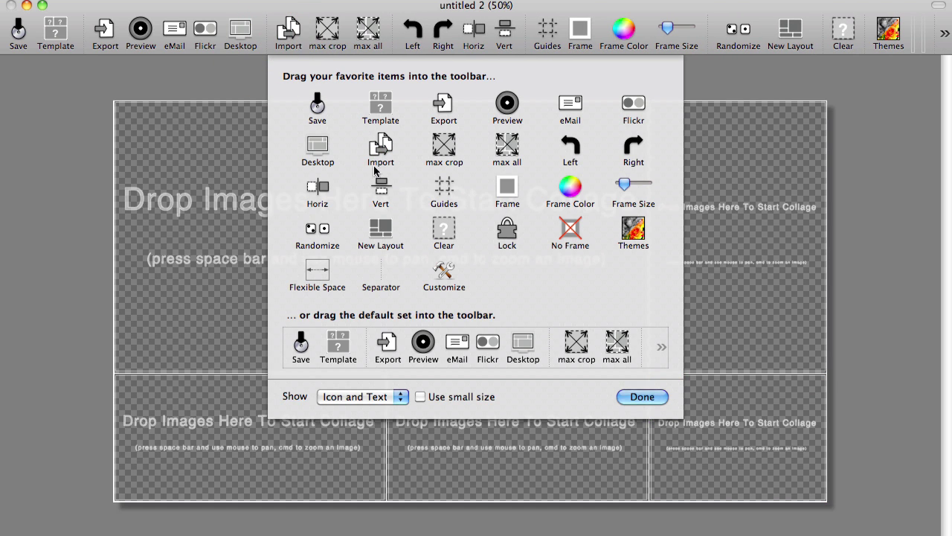
left_click(640, 397)
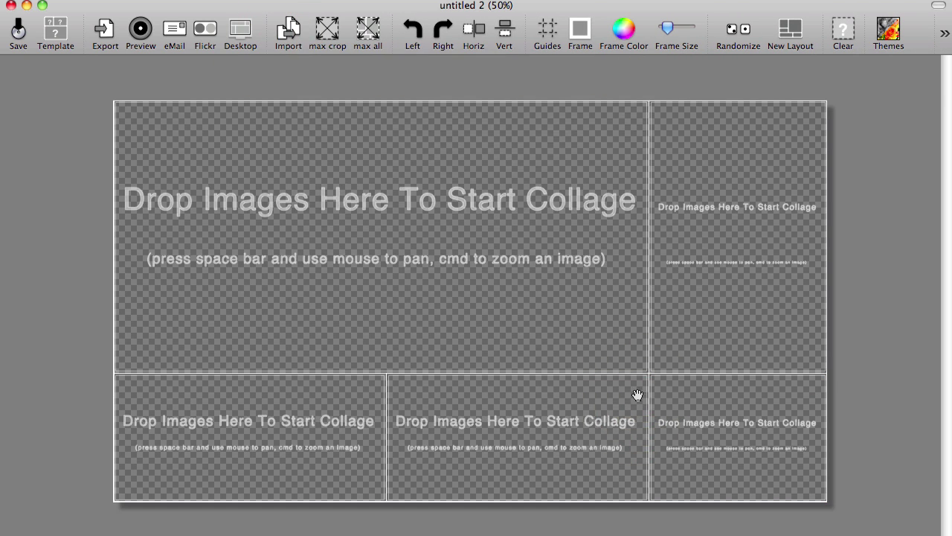
Import several surreal art JPGs from Bazaart Online Collages, filling empty frames first
left_click(288, 30)
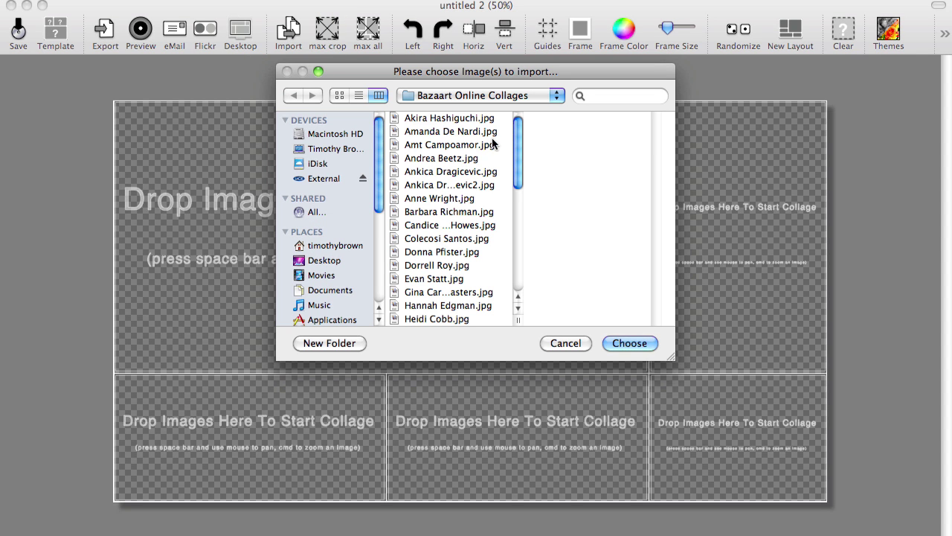
left_click(447, 121, "super")
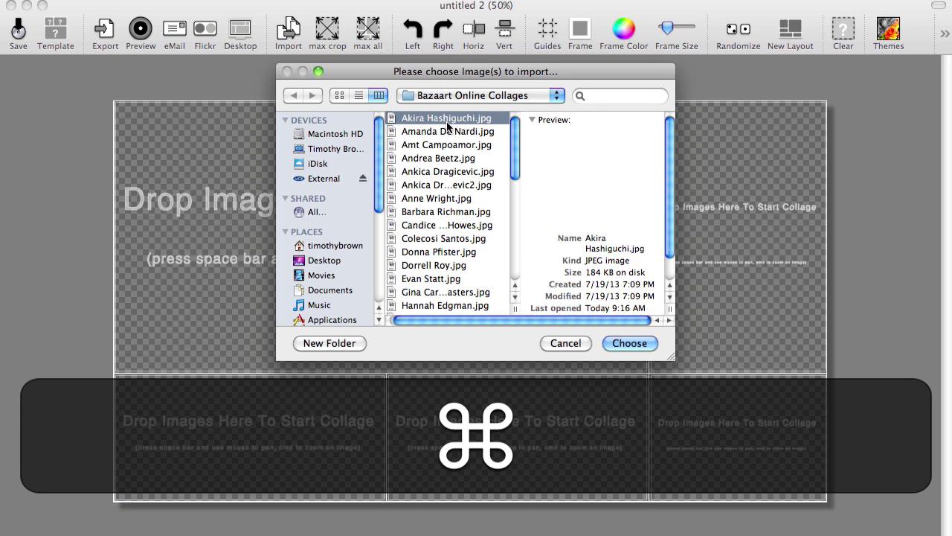
scroll(448, 128, "down", 2)
left_click(438, 128, "super")
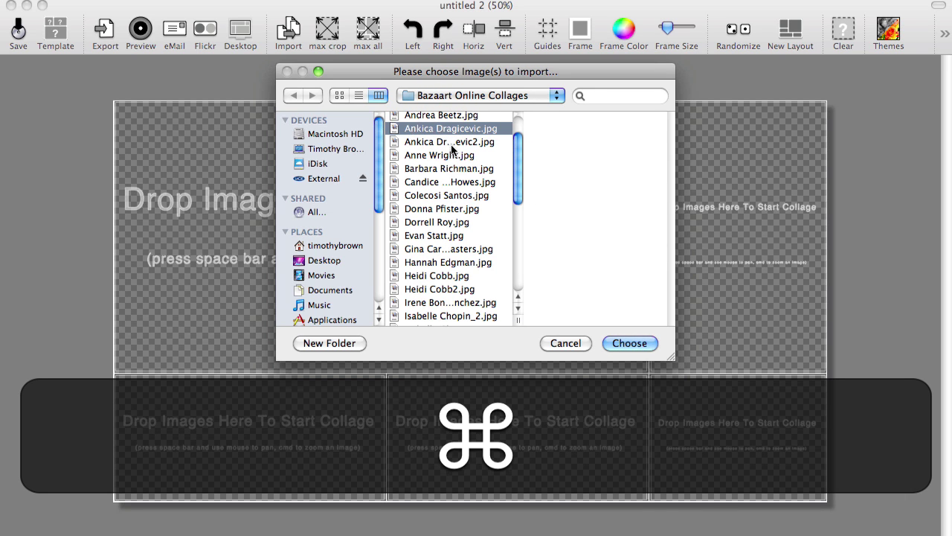
left_click(438, 141, "super")
left_click(454, 169, "super")
double_click(454, 196)
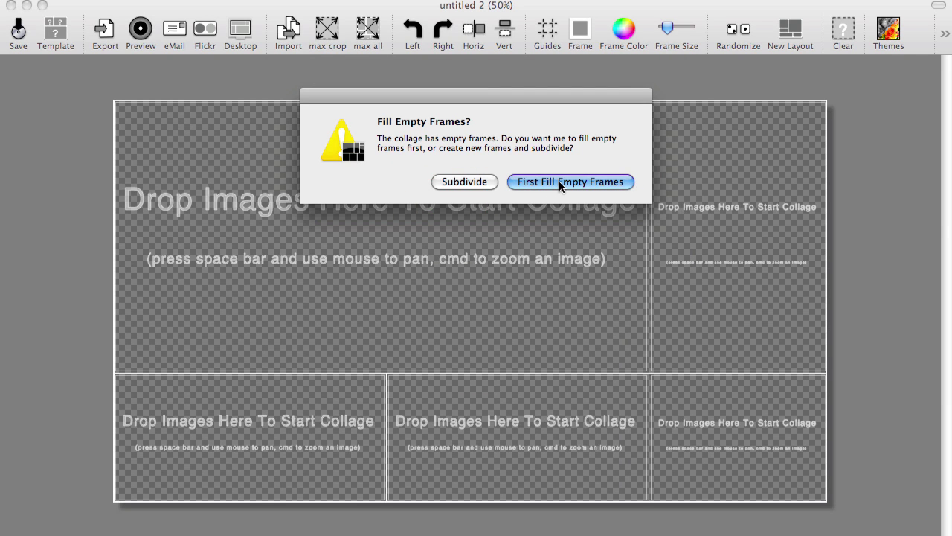
left_click(560, 183)
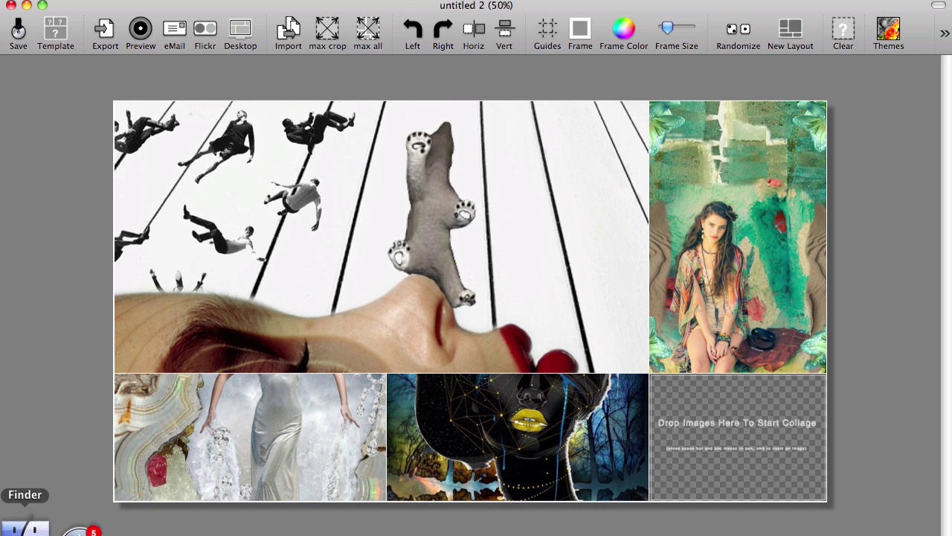
Drag the swirl artwork JPG from Finder into the empty bottom-right frame
left_click(15, 509)
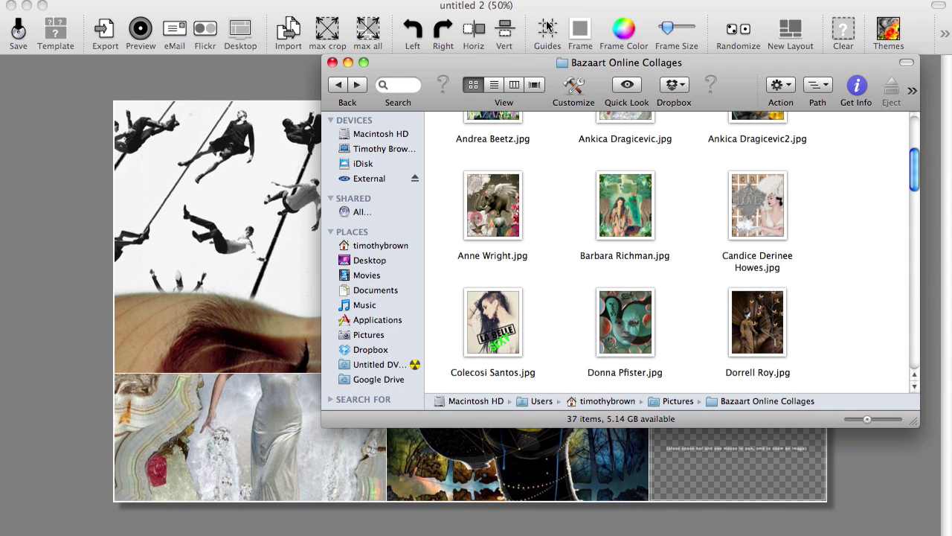
left_click_drag(527, 68, 254, 41)
left_click_drag(351, 304, 744, 428)
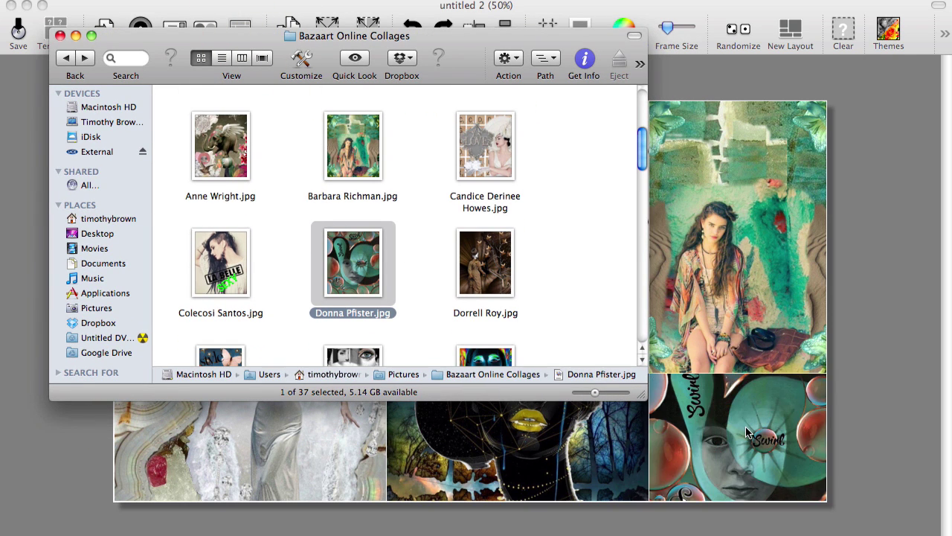
left_click(34, 182)
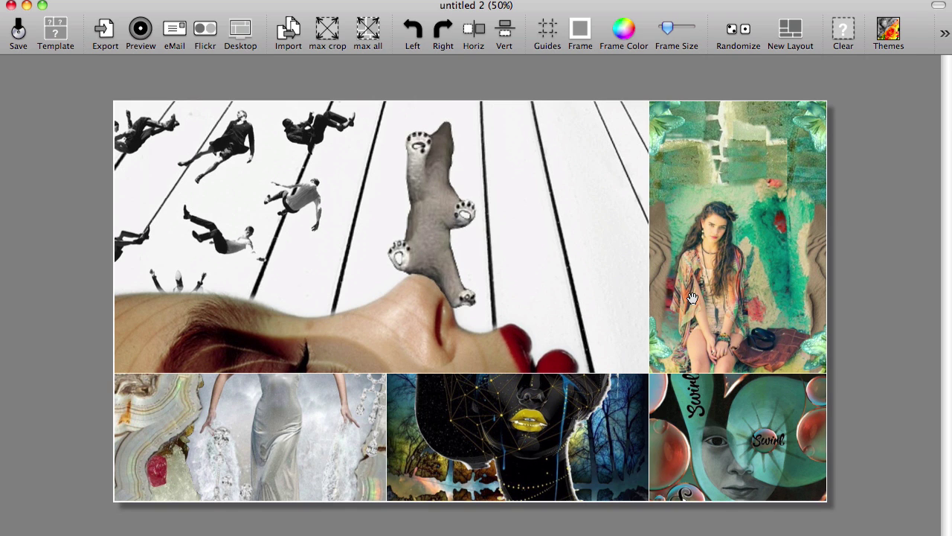
Move the vertical divider to mid-collage and raise the right column's divider above the Swirl frame
left_click(649, 293)
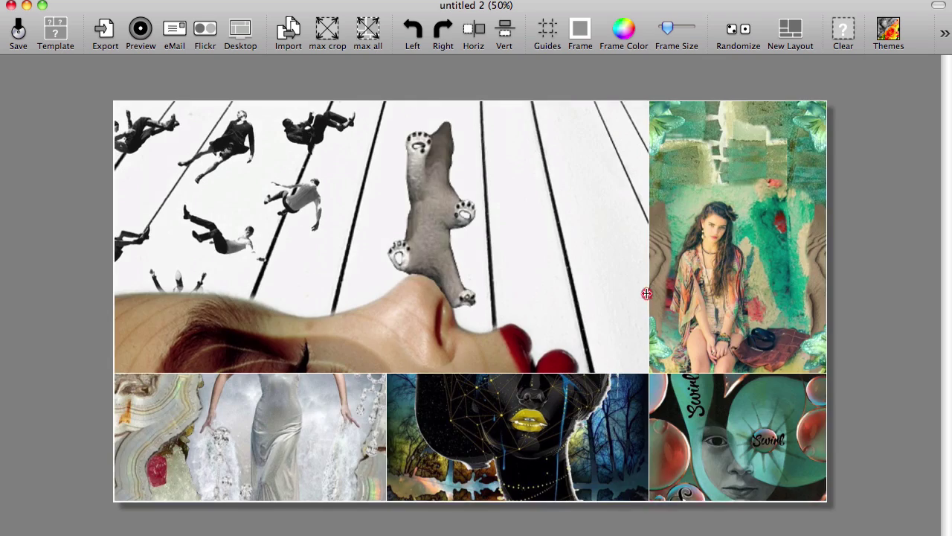
left_click_drag(649, 293, 456, 304)
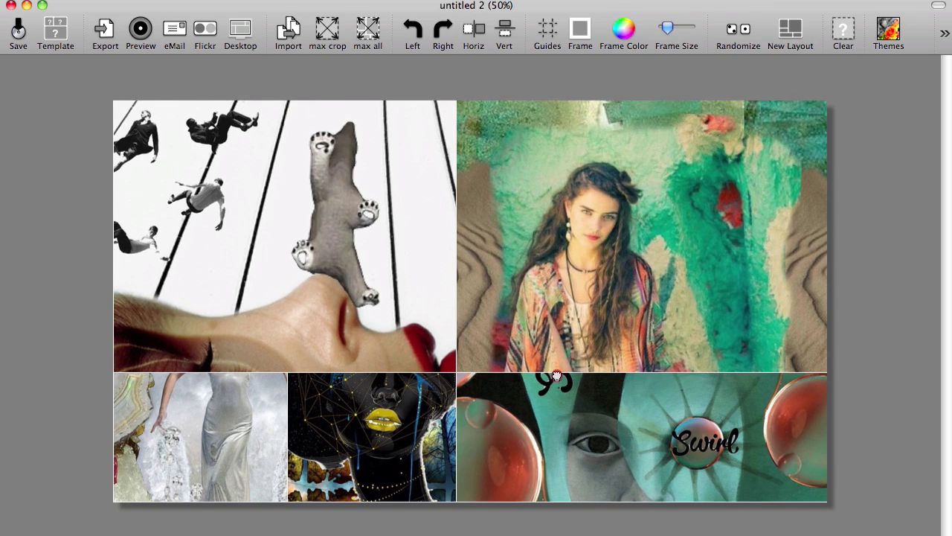
left_click(557, 378)
left_click_drag(558, 375, 556, 254)
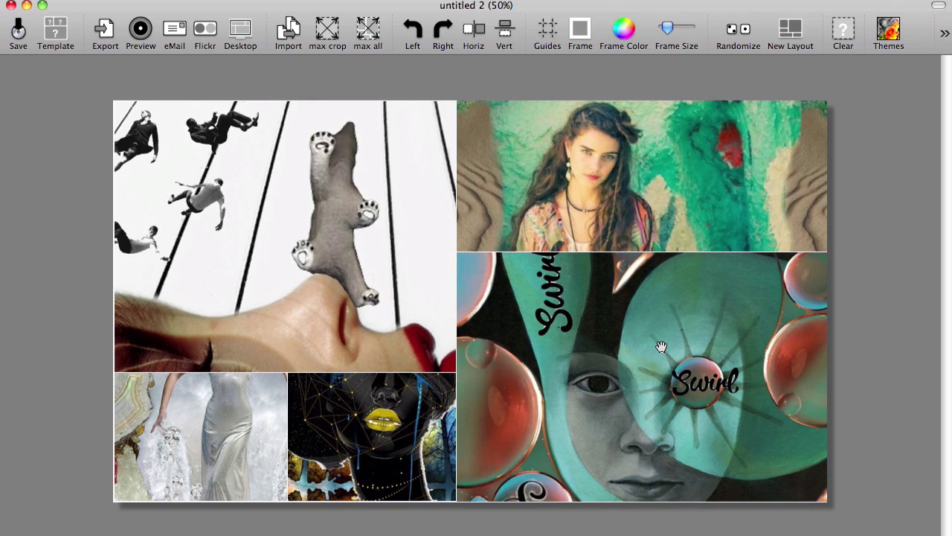
Zoom the Swirl photo within its frame and shift the girl photo sideways in hers
left_click(715, 341)
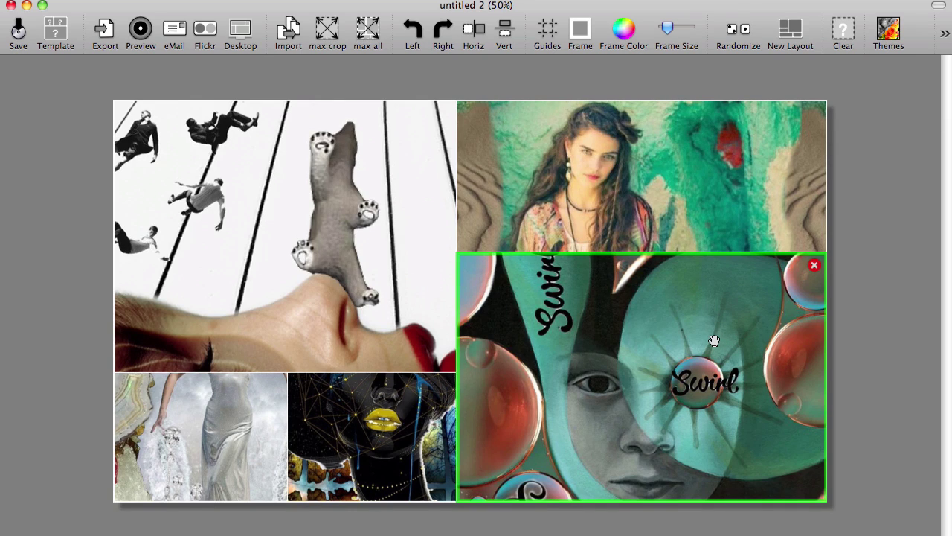
key("super")
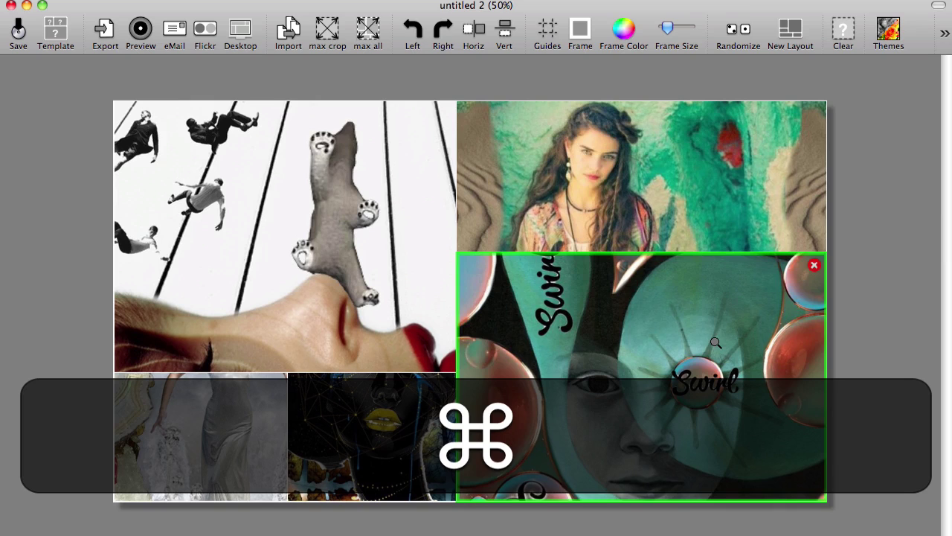
left_click(653, 347, "super")
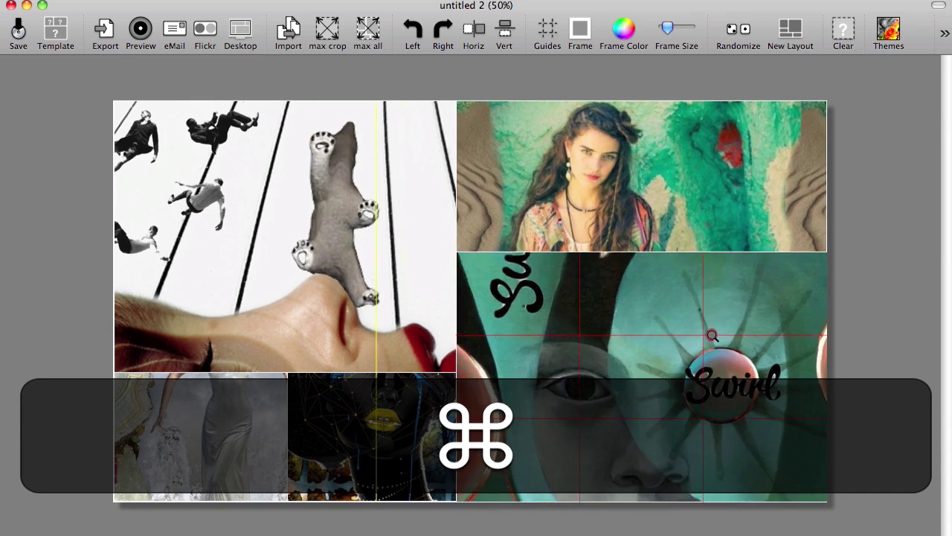
scroll(714, 336, "down", 5)
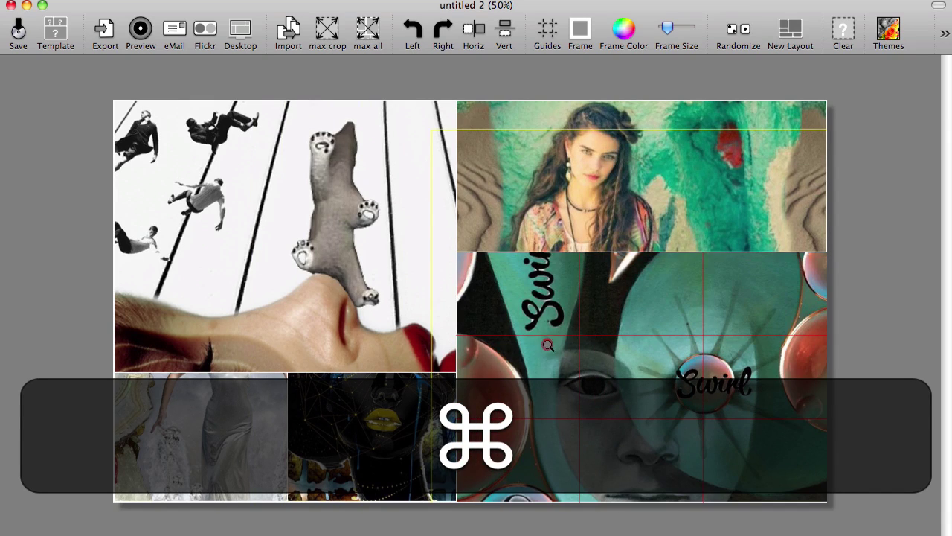
scroll(520, 370, "down", 3)
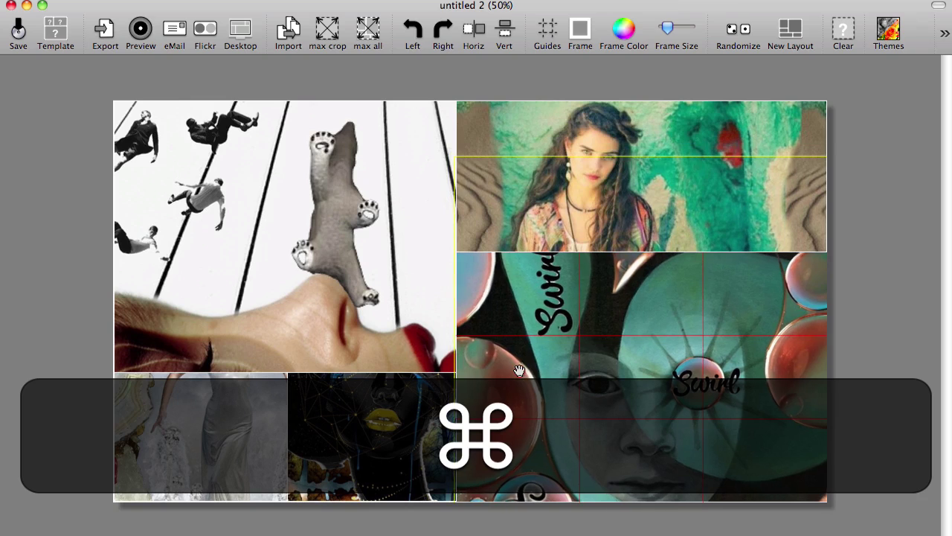
left_click(637, 261)
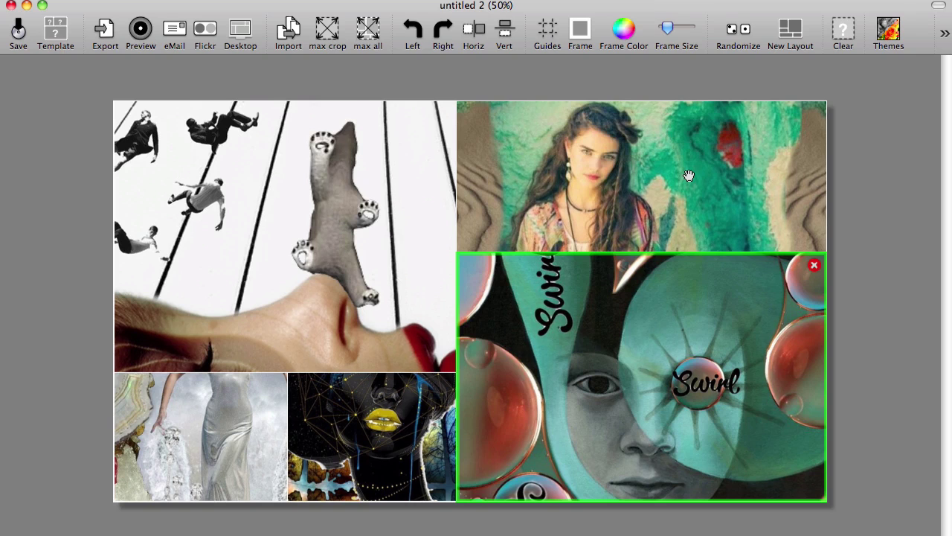
key("super")
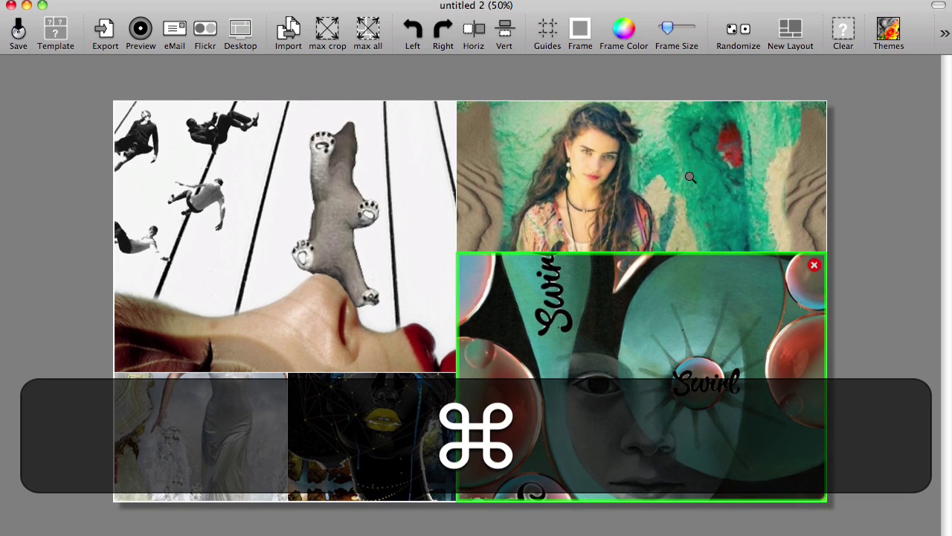
left_click_drag(690, 177, 569, 185)
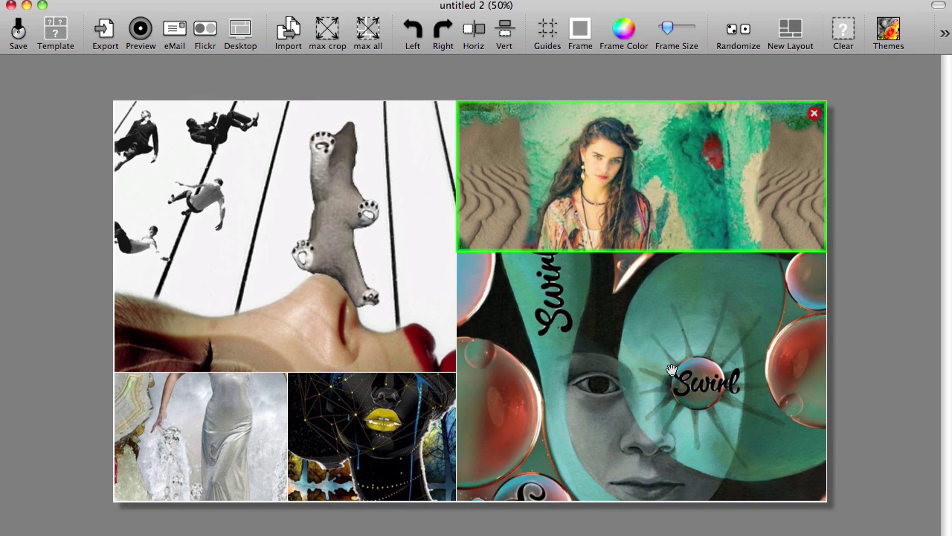
Pan the Swirl image down inside its frame to reveal more of the lettering
key("space")
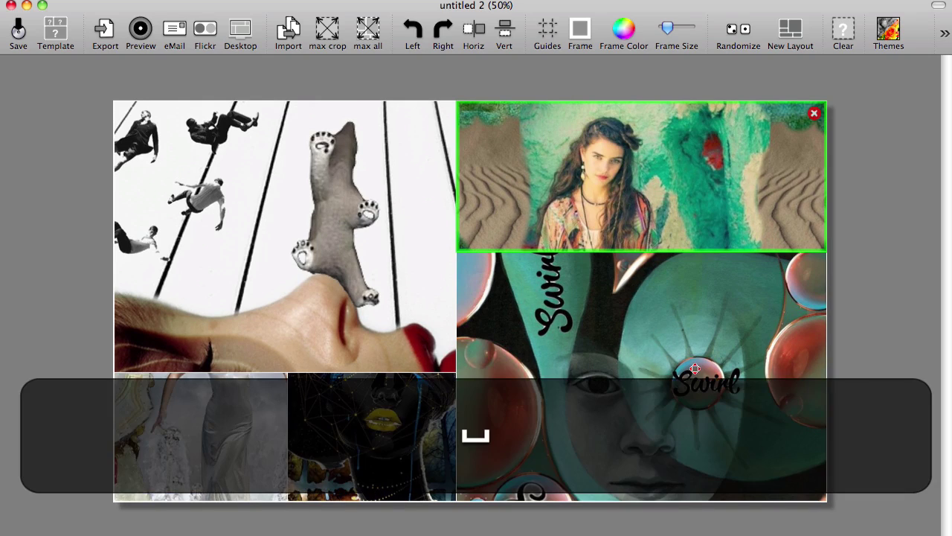
left_click_drag(694, 368, 637, 363)
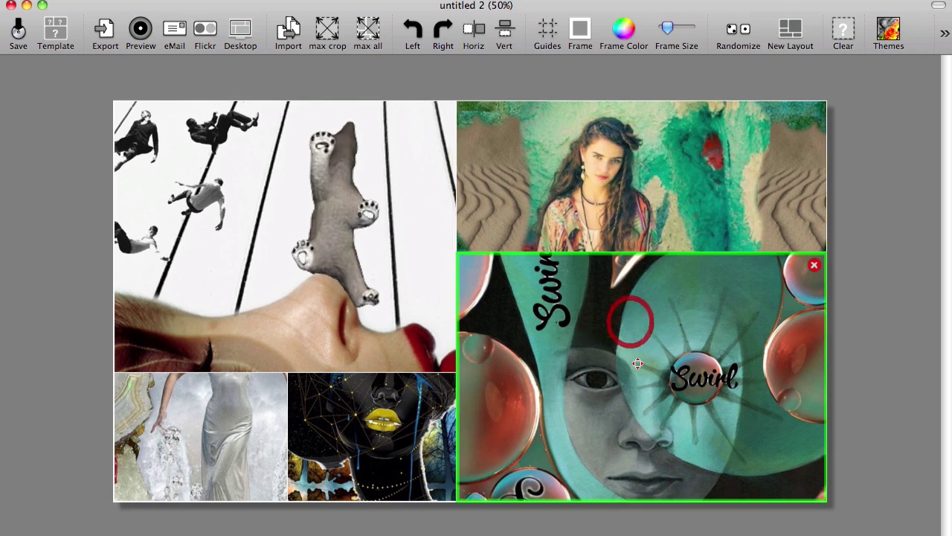
Drag the dragon-woman JPG from Finder into a new frame to the right of the Swirl photo
left_click(81, 325)
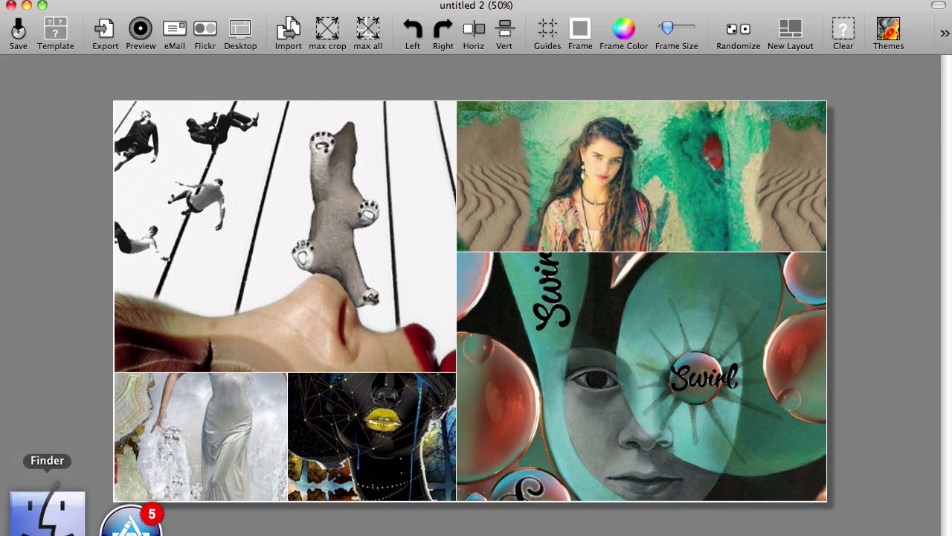
left_click(45, 517)
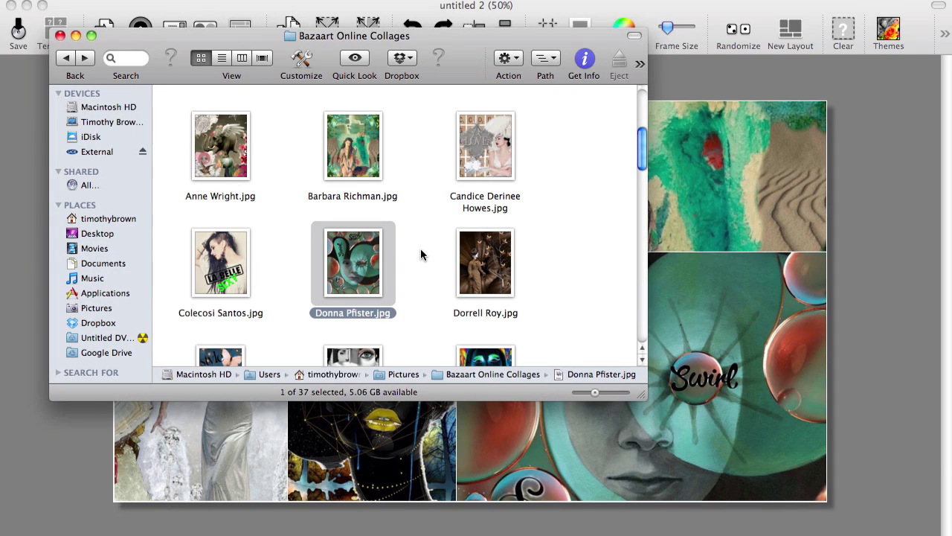
scroll(421, 255, "down", 5)
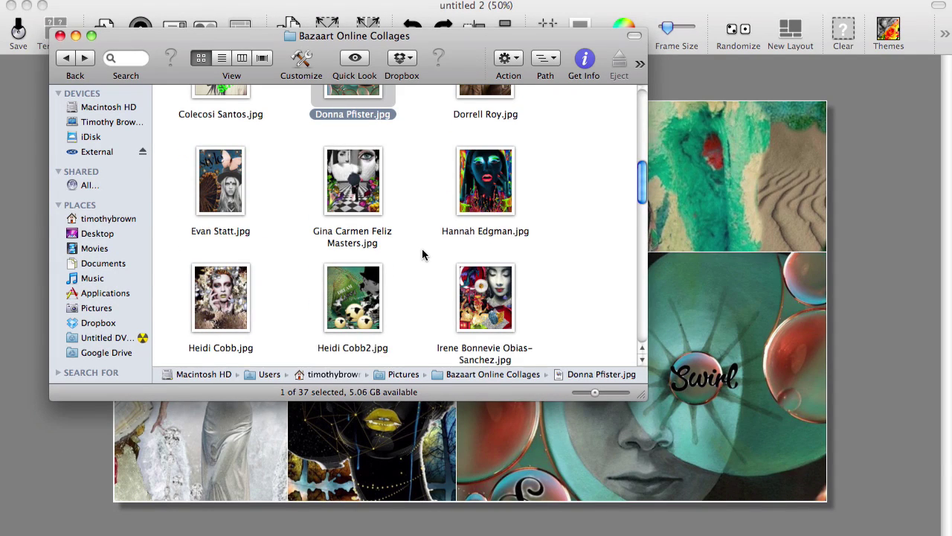
left_click_drag(475, 77, 331, 97)
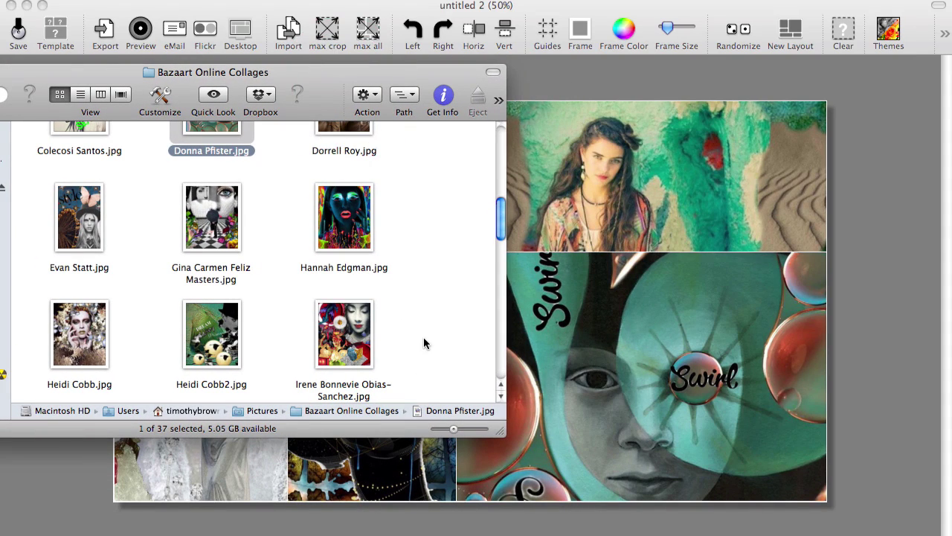
left_click(353, 336)
left_click_drag(353, 336, 595, 342)
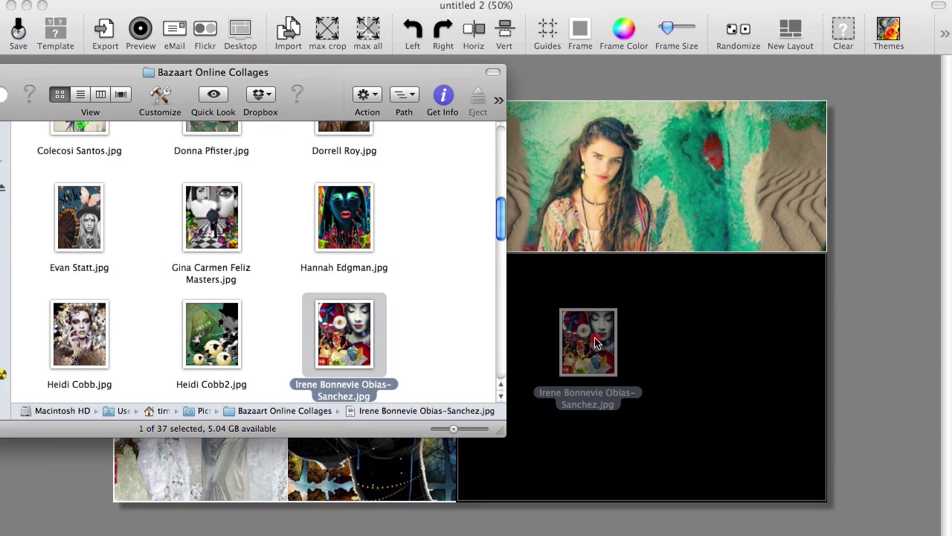
left_click_drag(595, 342, 746, 358)
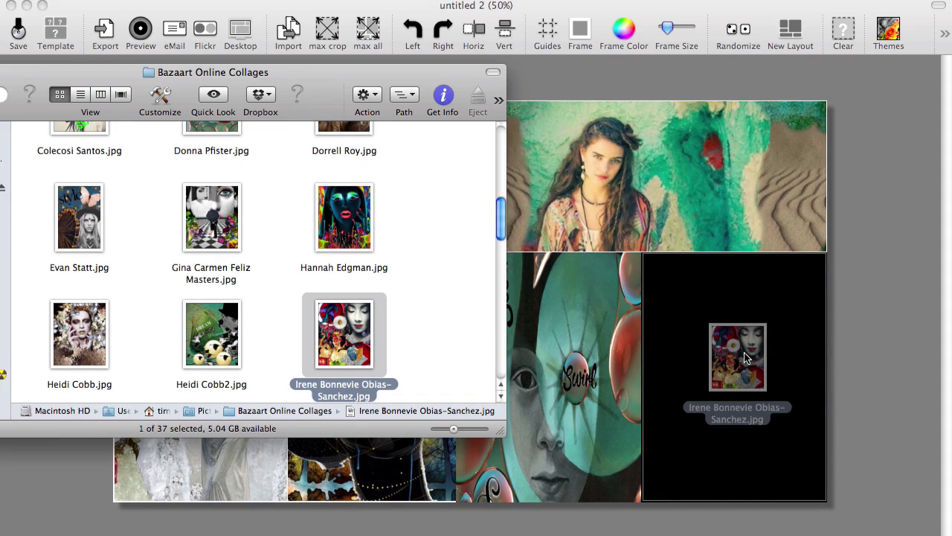
left_click_drag(746, 358, 746, 359)
left_click(586, 346)
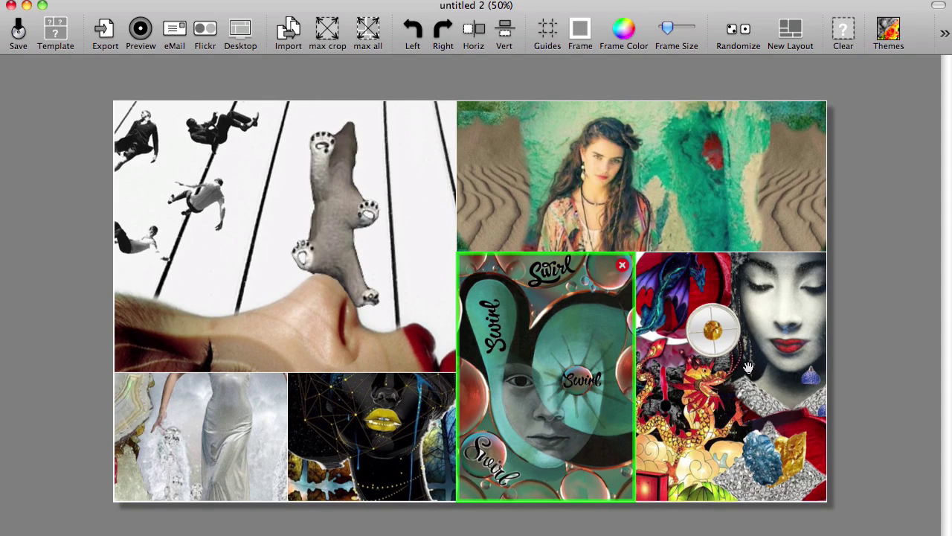
Pan the dragon-woman image left within its cell to reveal more of her face and jewels
key("super")
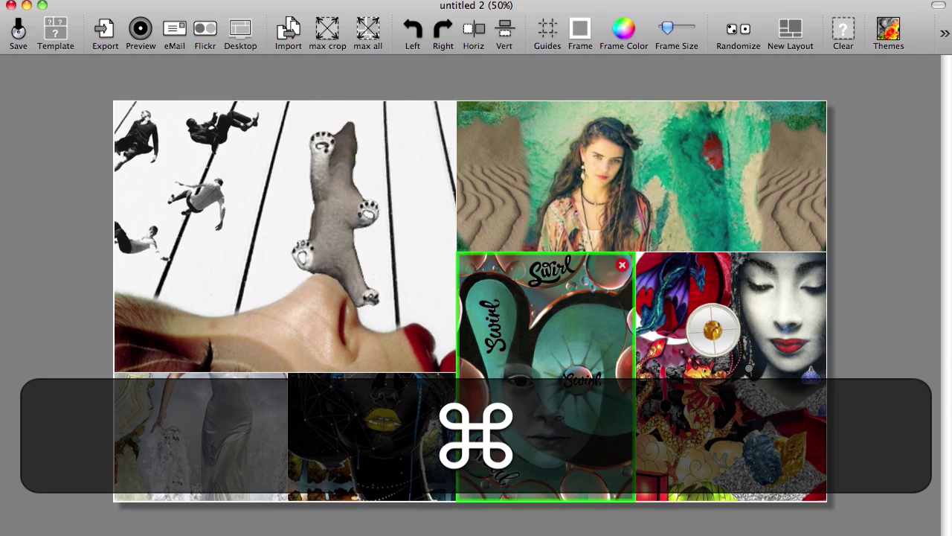
left_click(749, 368, "super")
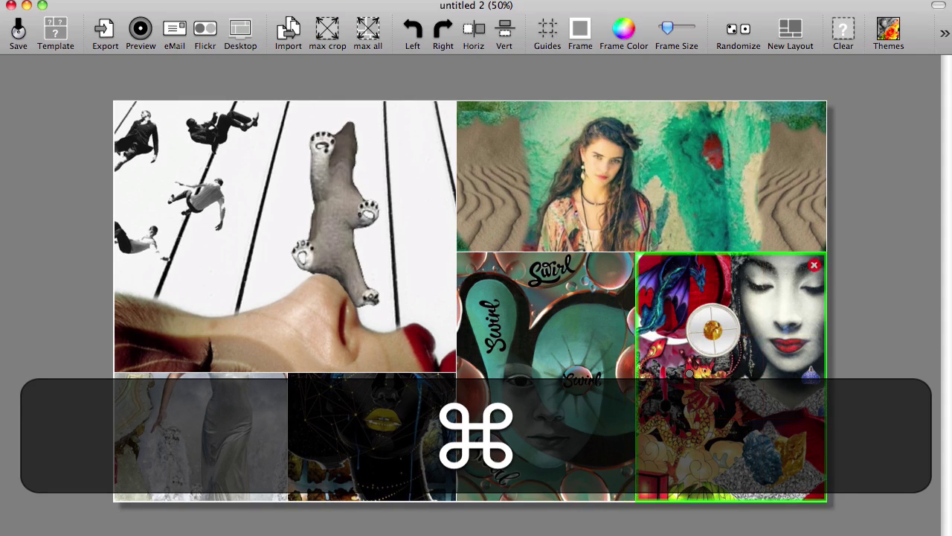
left_click_drag(689, 373, 640, 370)
key("space")
left_click_drag(763, 333, 746, 340)
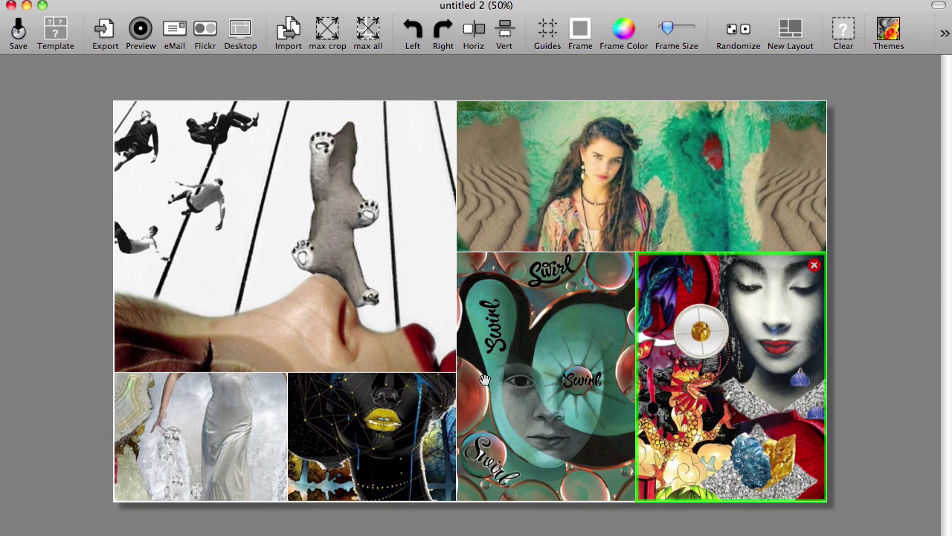
left_click(425, 350)
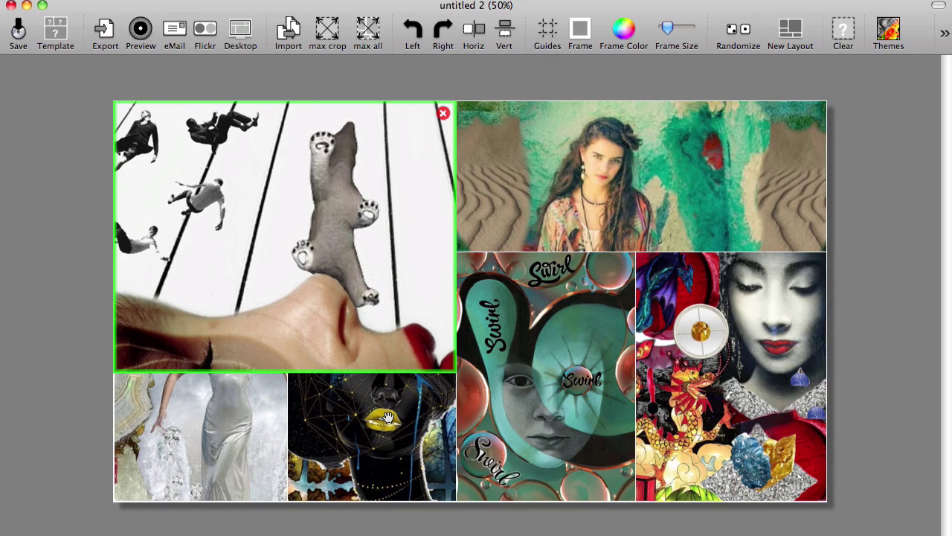
left_click(530, 396)
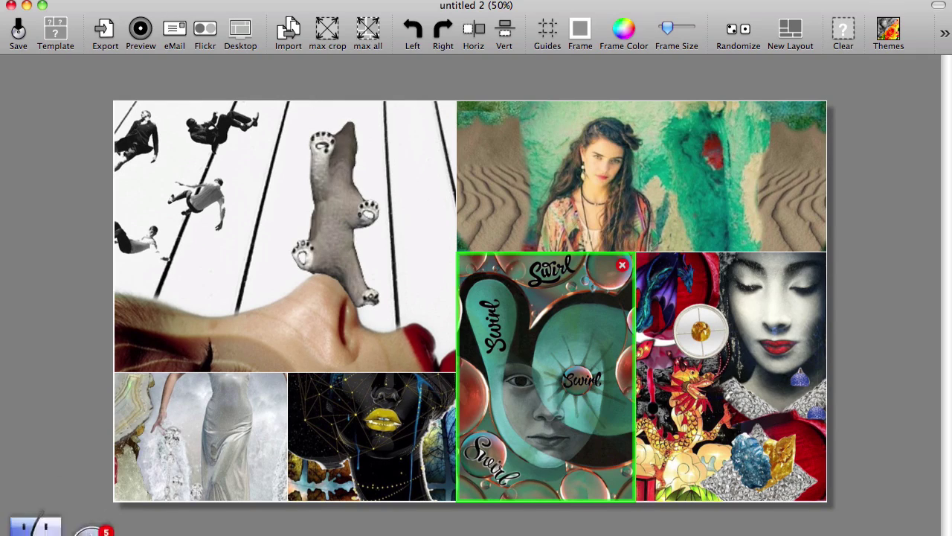
left_click(23, 512)
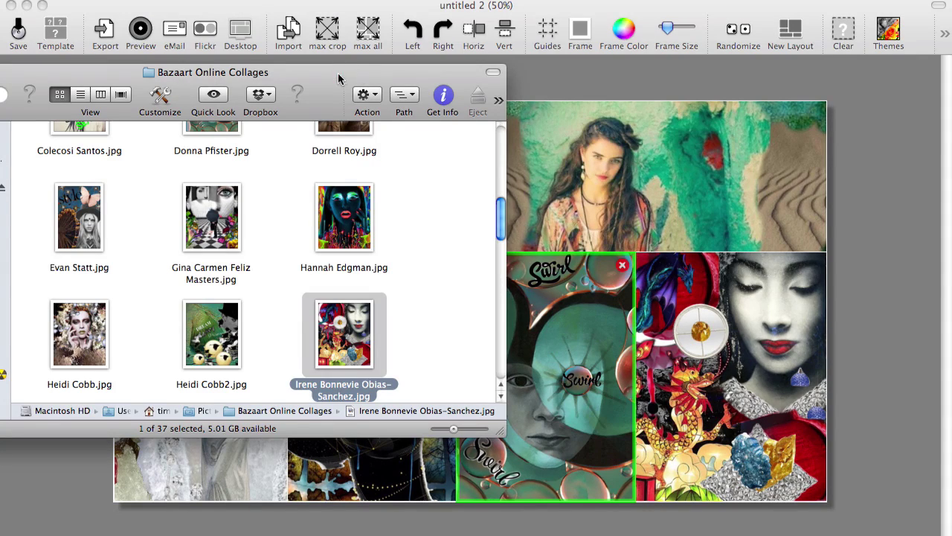
left_click_drag(340, 73, 889, 51)
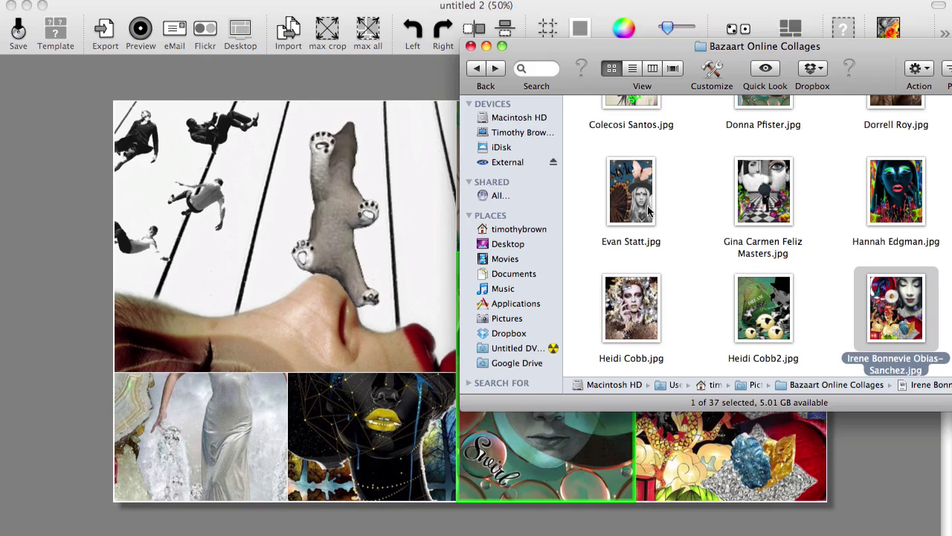
left_click_drag(636, 202, 401, 279)
left_click(389, 238)
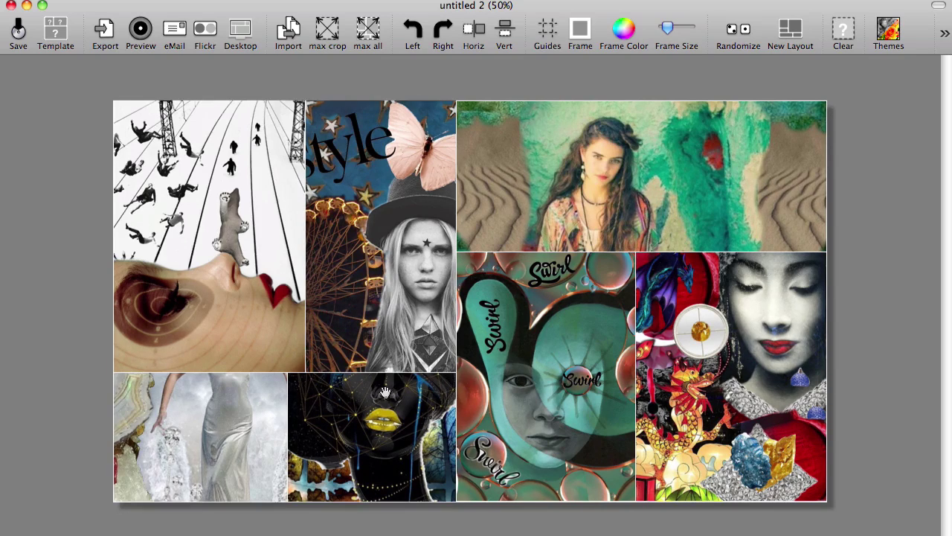
Slide the silver-dress photo down in the bottom-left cell so her face and halo show
mouse_move(392, 421)
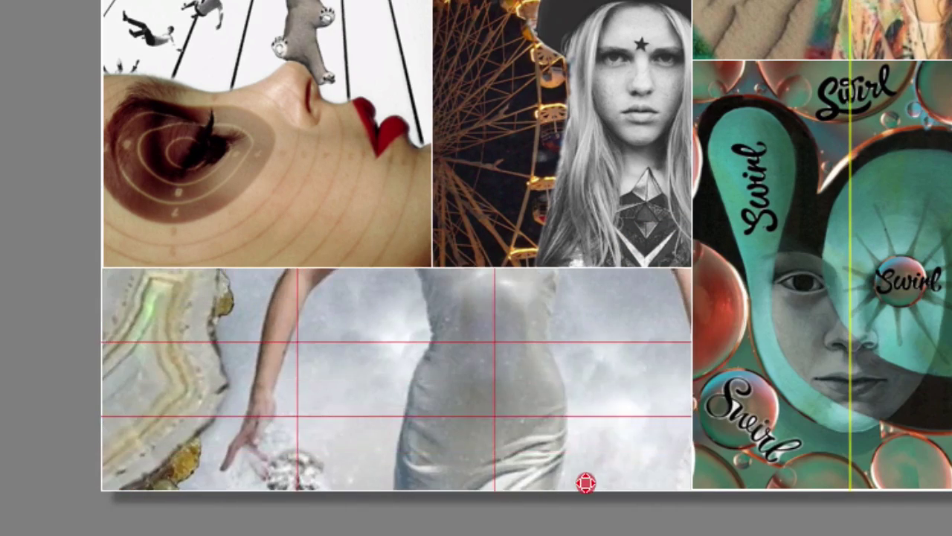
left_click_drag(595, 391, 574, 516)
left_click_drag(561, 323, 538, 440)
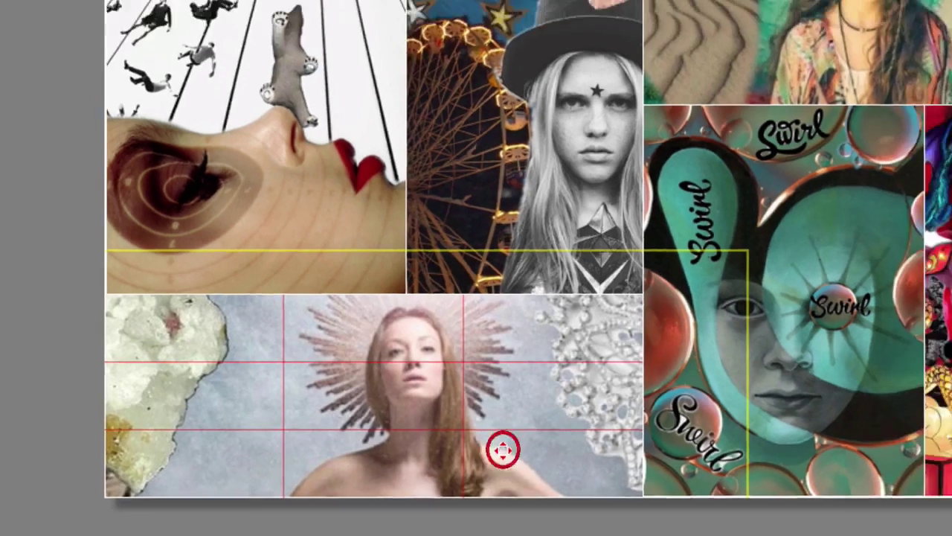
left_click_drag(491, 454, 491, 456)
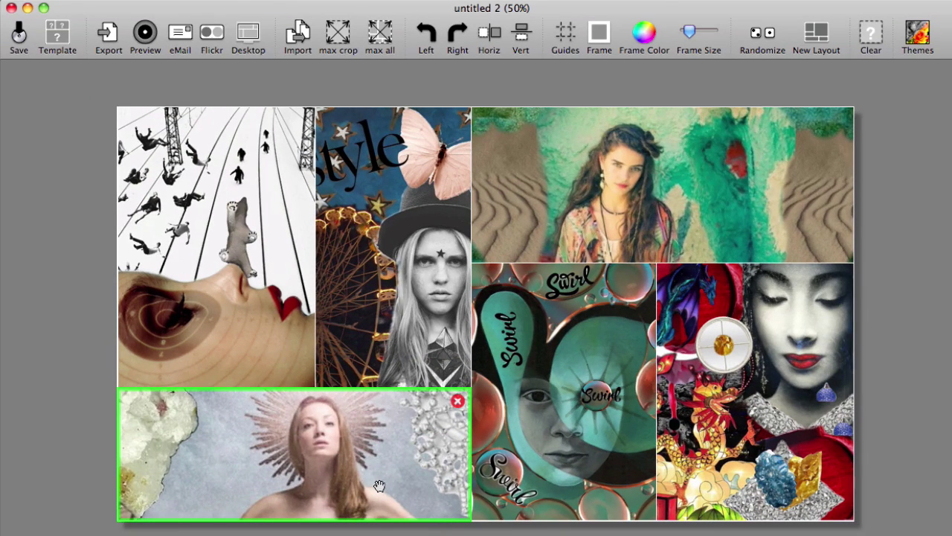
Randomize the photo layout eight times, ending with the hat girl top-left and Swirl top-right
left_click(73, 332)
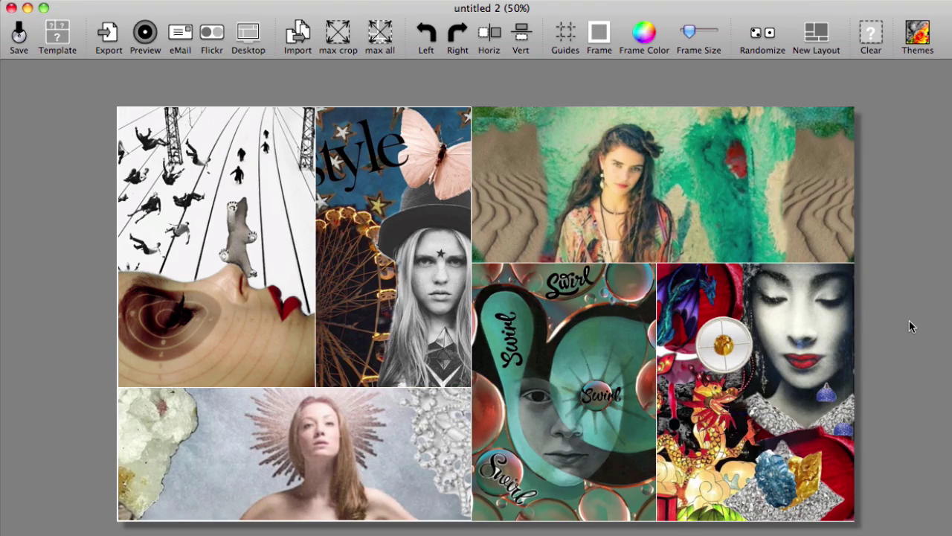
left_click(762, 34)
left_click(763, 33)
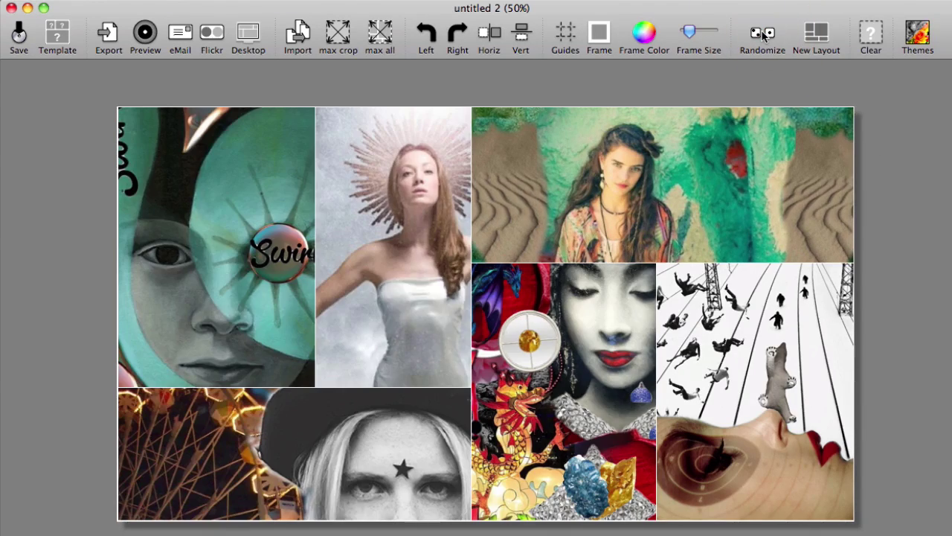
left_click(763, 34)
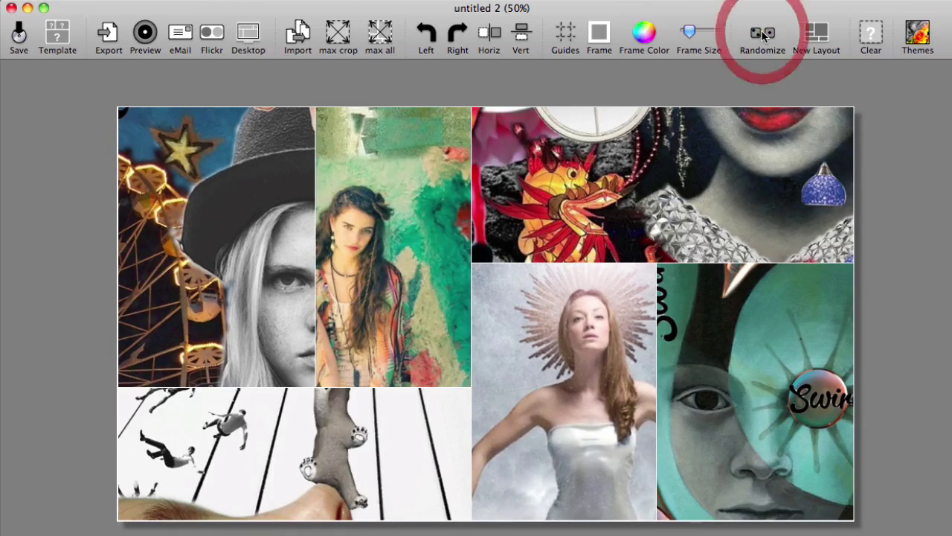
left_click(762, 33)
left_click(762, 34)
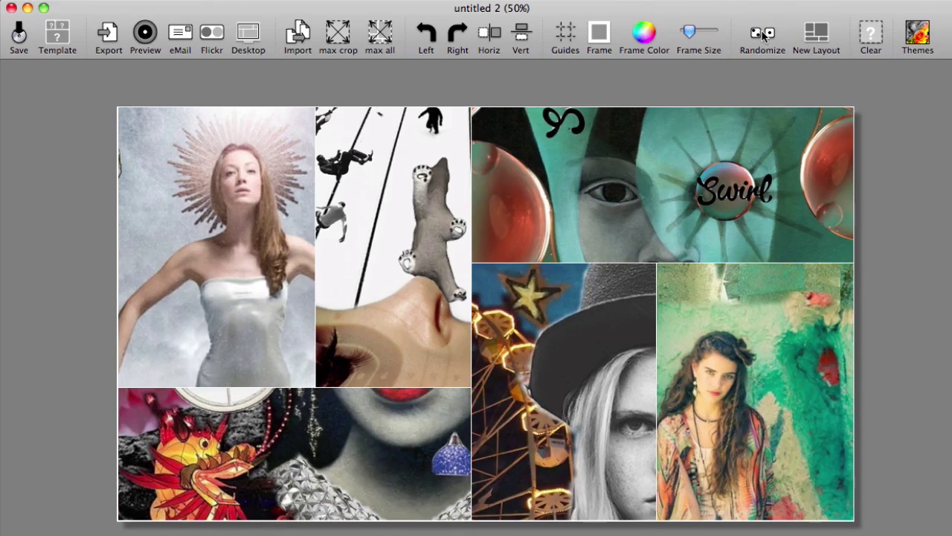
left_click(763, 34)
left_click(763, 34)
left_click(763, 34)
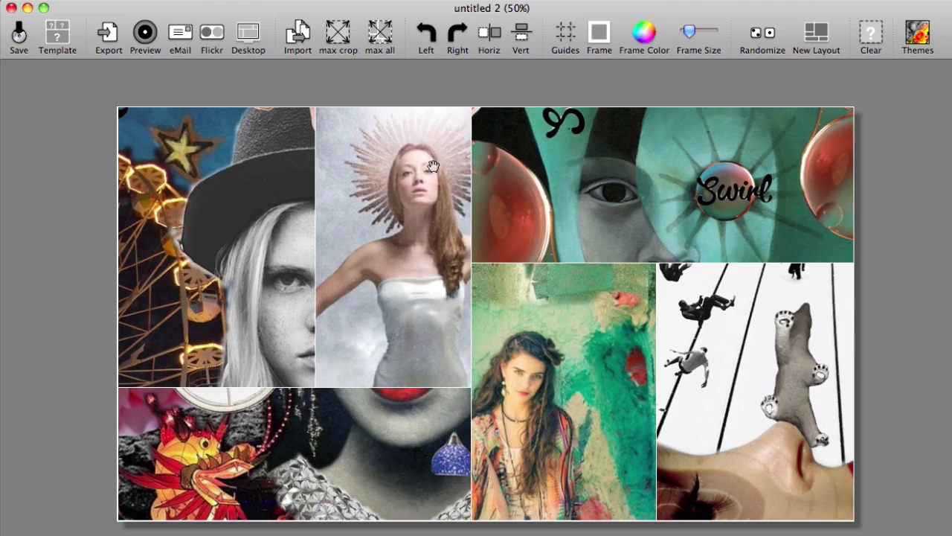
left_click(270, 223)
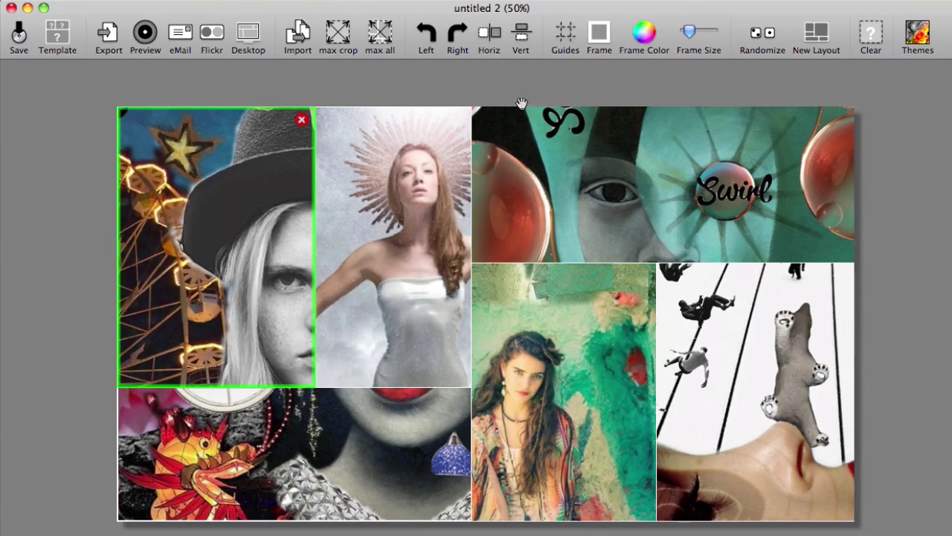
left_click(493, 41)
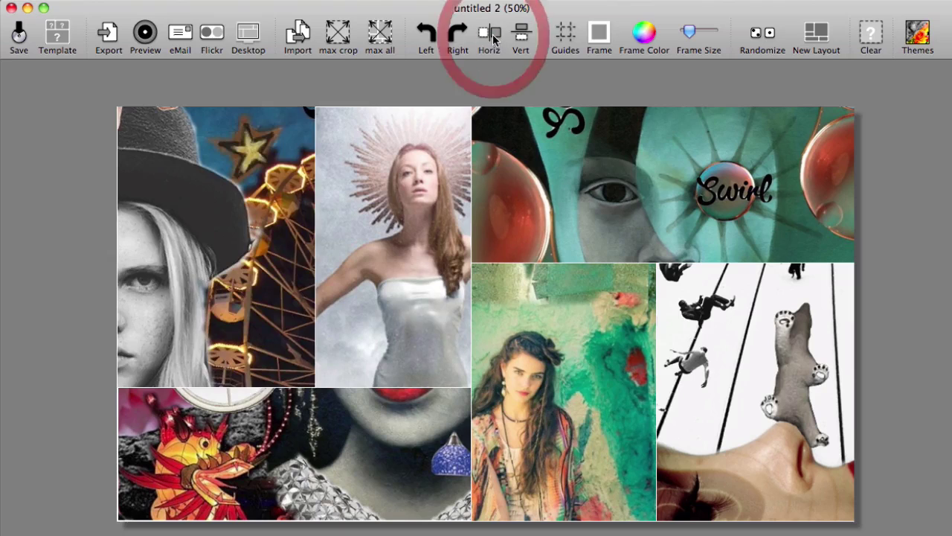
left_click(493, 41)
left_click(494, 40)
left_click(493, 41)
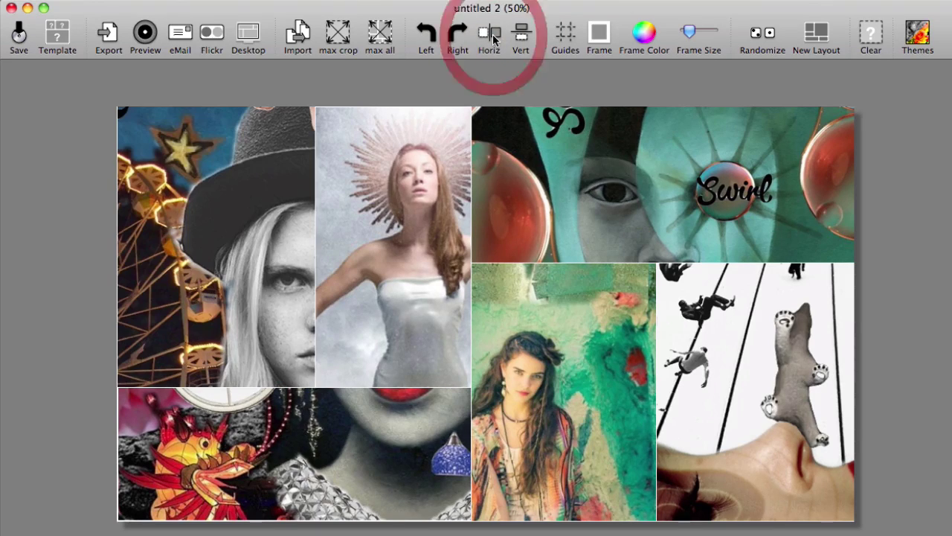
left_click(494, 40)
left_click(526, 34)
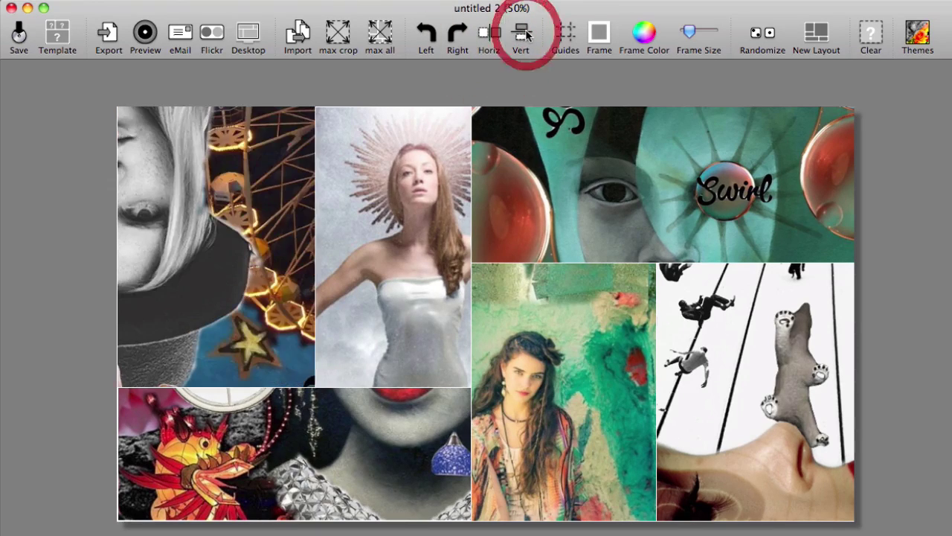
left_click(526, 35)
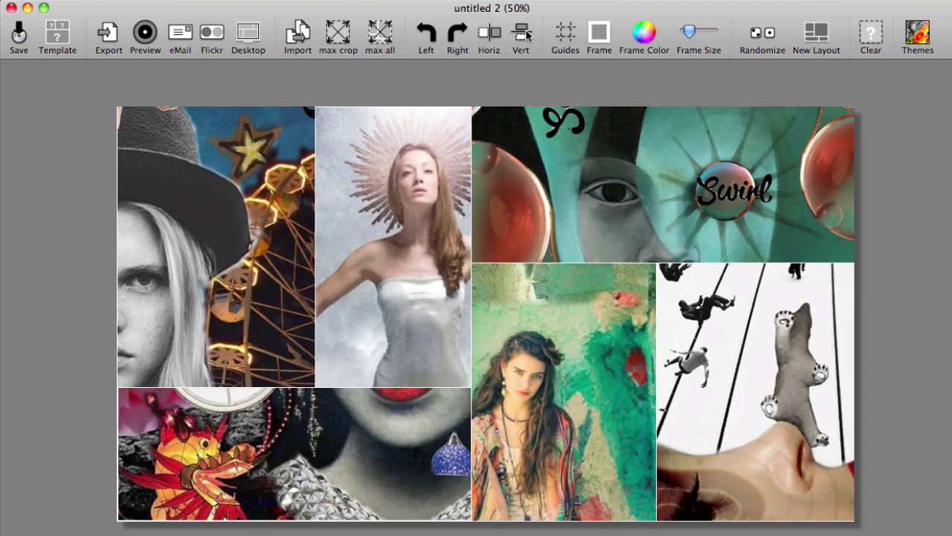
left_click(491, 37)
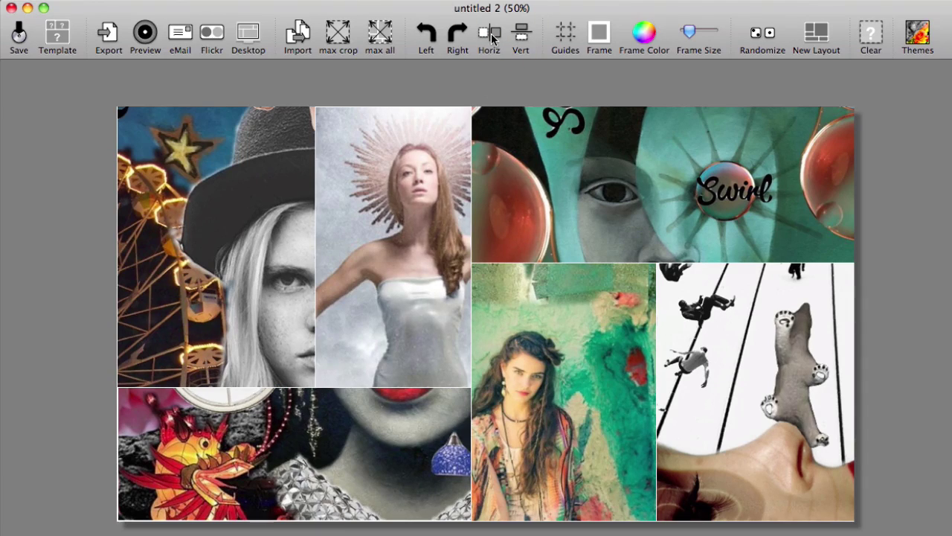
left_click(430, 36)
left_click(452, 36)
left_click(437, 36)
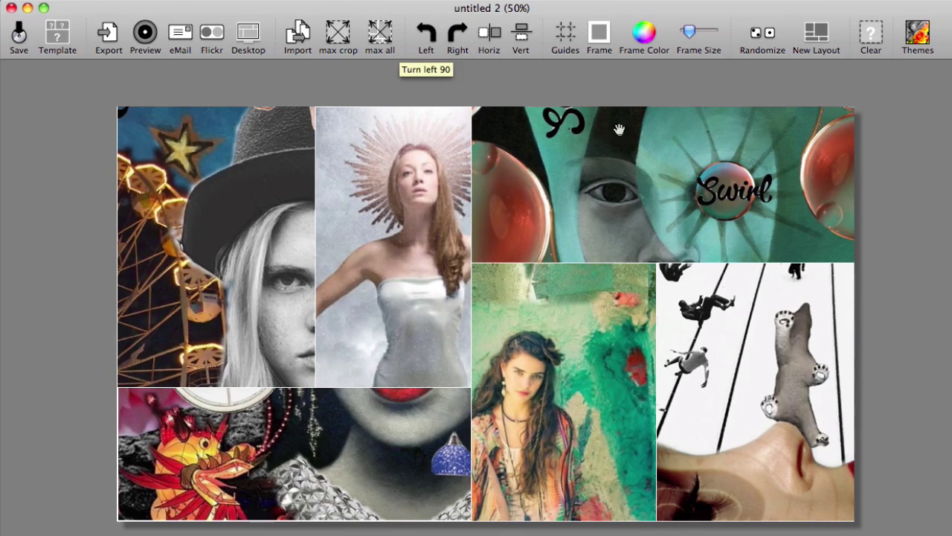
Add a white frame around and between all photos and widen it with the Frame Size slider
left_click(599, 43)
left_click(912, 208)
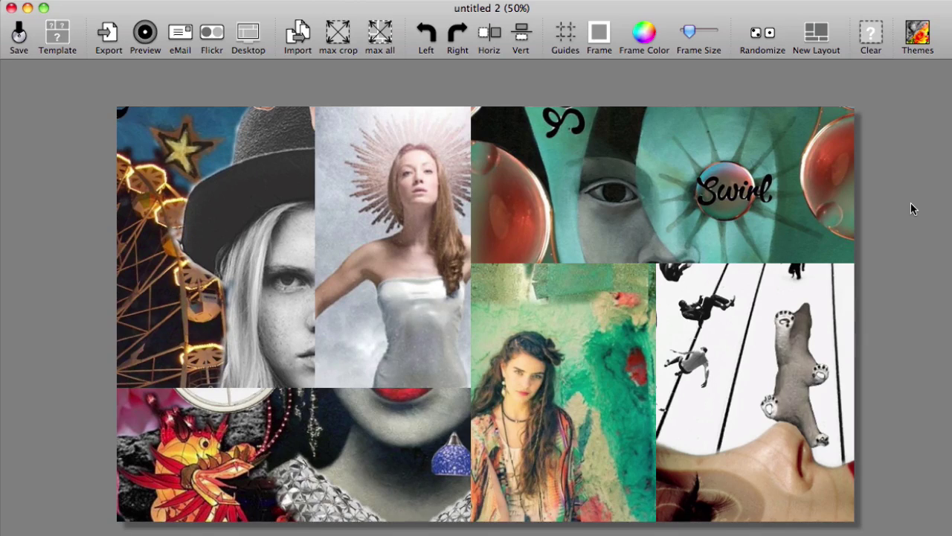
left_click(602, 34)
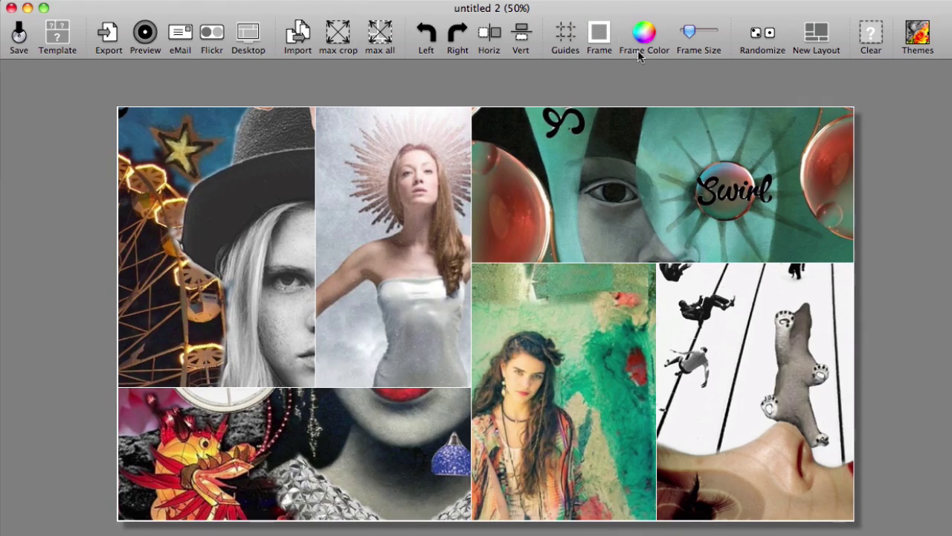
mouse_move(690, 34)
left_mouse_down()
mouse_move(707, 34)
mouse_move(694, 33)
left_mouse_up()
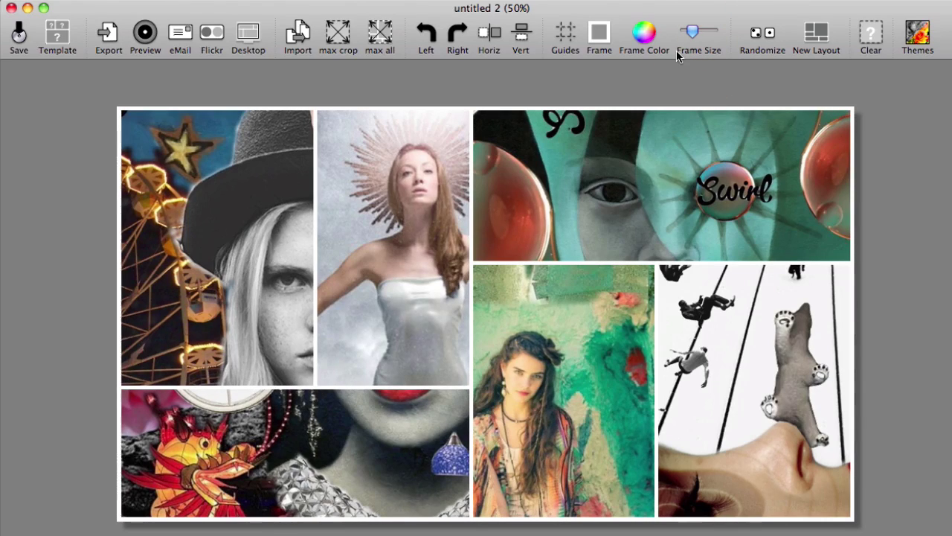
Sample the ferris-wheel photo's dark night-sky blue as the collage frame colour
left_click(647, 37)
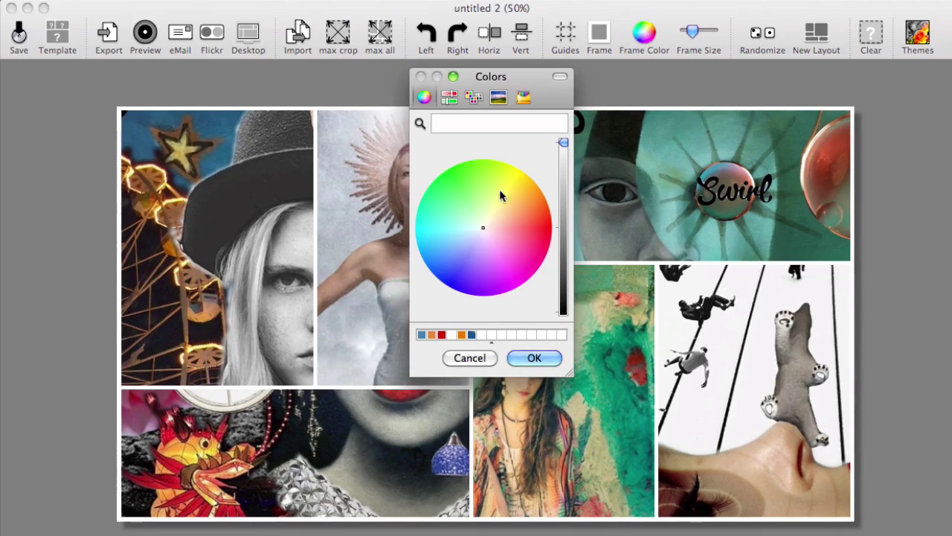
left_click(525, 100)
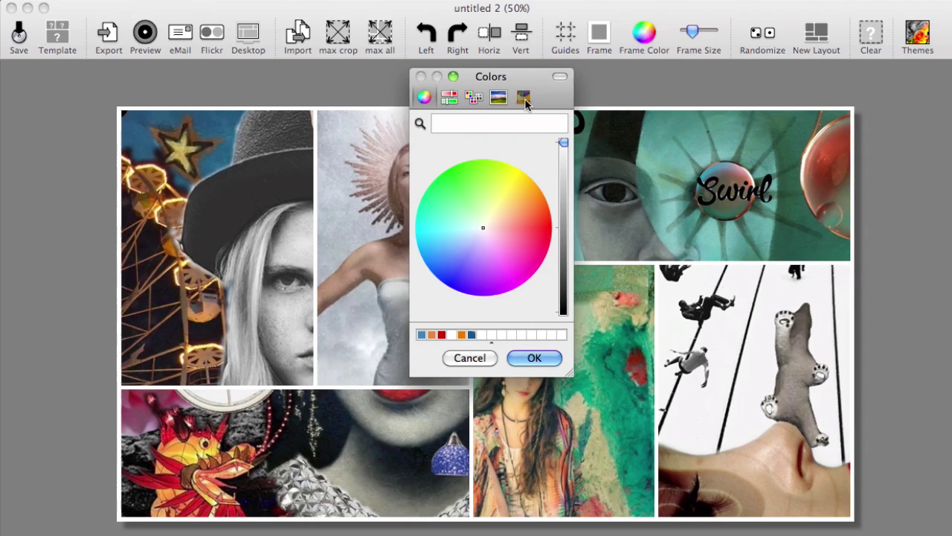
left_click(426, 98)
left_click(419, 122)
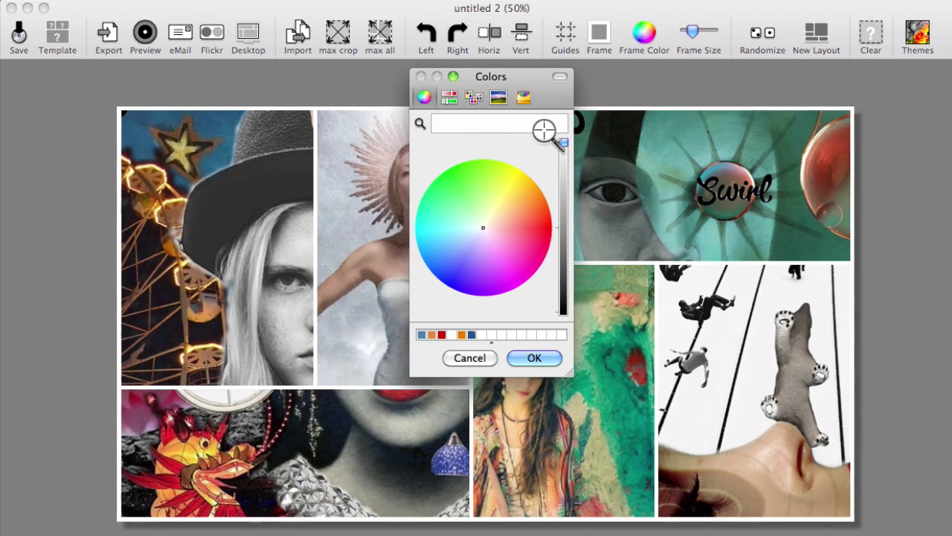
left_click(212, 122)
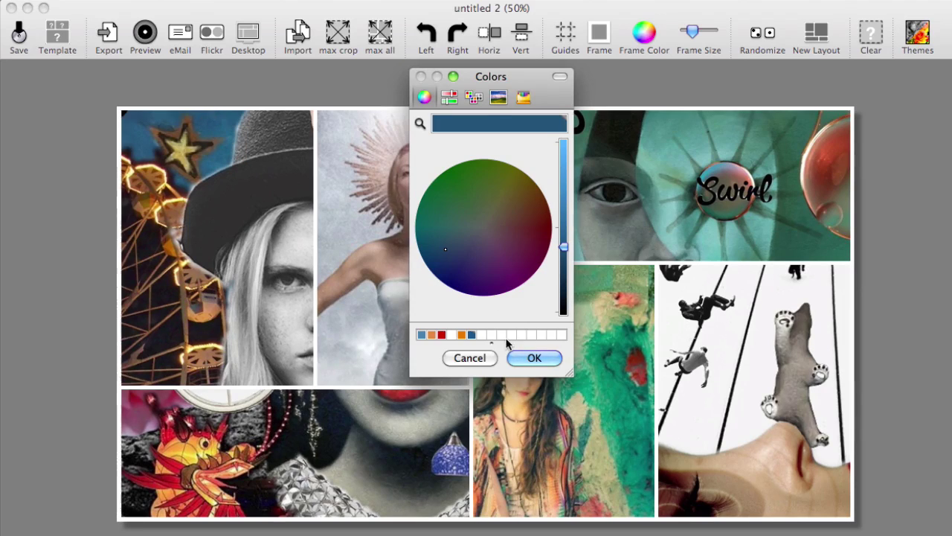
left_click(534, 358)
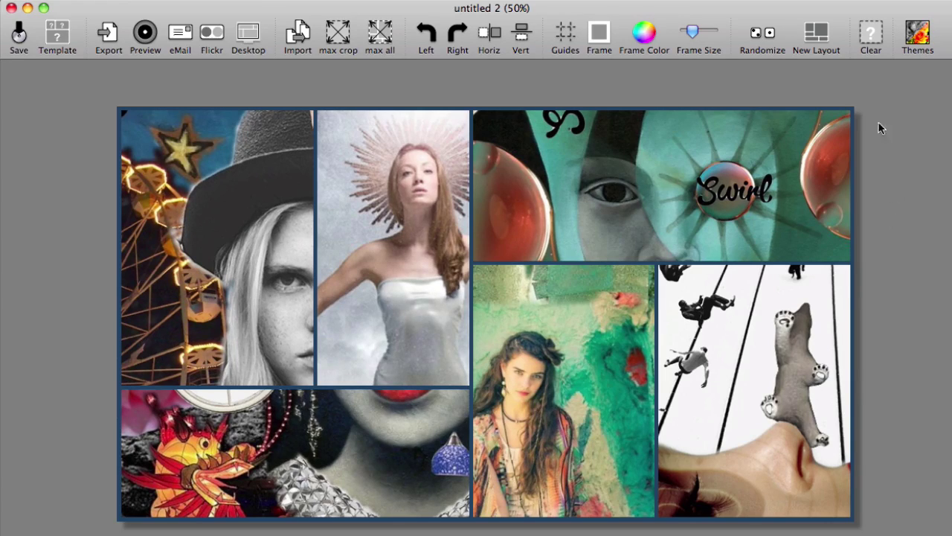
left_click(817, 38)
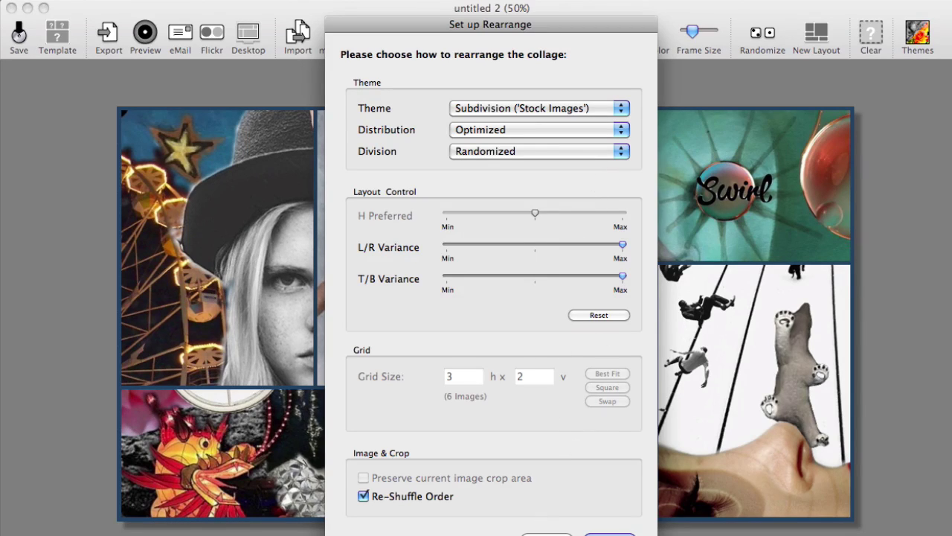
left_click(609, 534)
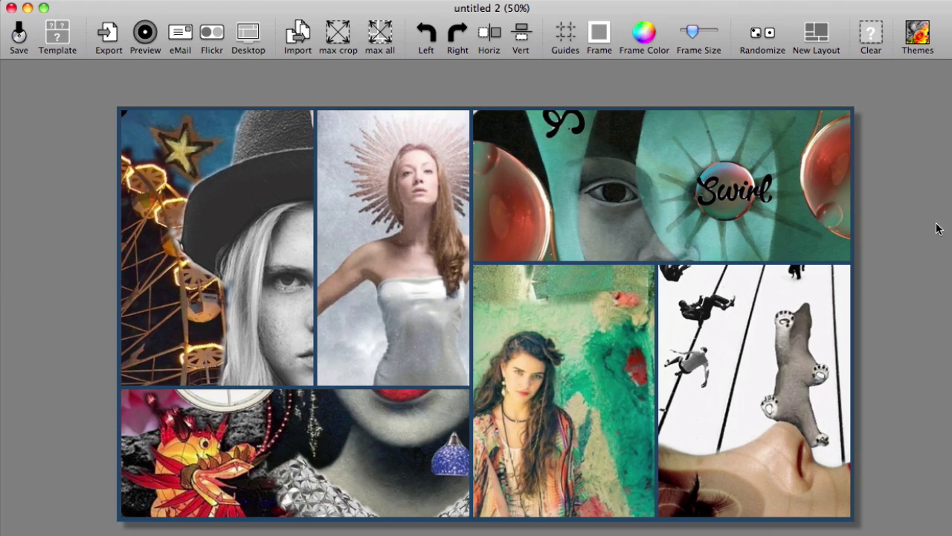
Pick Seventies from the Themes list and render it across all six photos
left_click(918, 37)
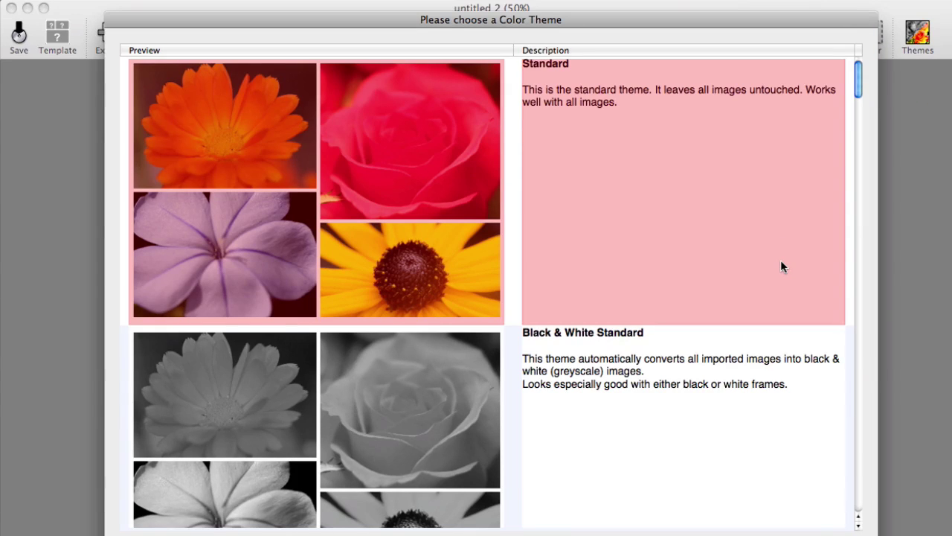
scroll(782, 266, "down", 3)
scroll(782, 265, "up", 3)
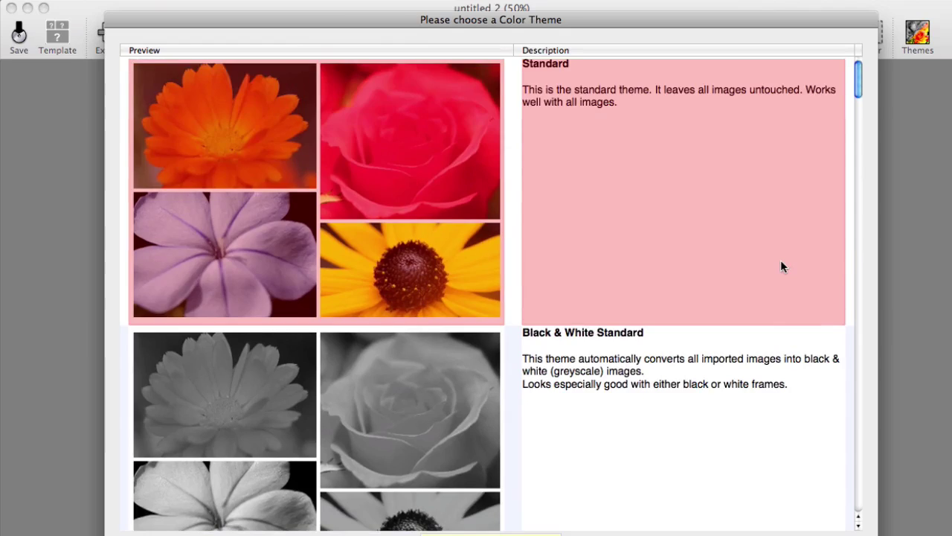
scroll(781, 267, "down", 5)
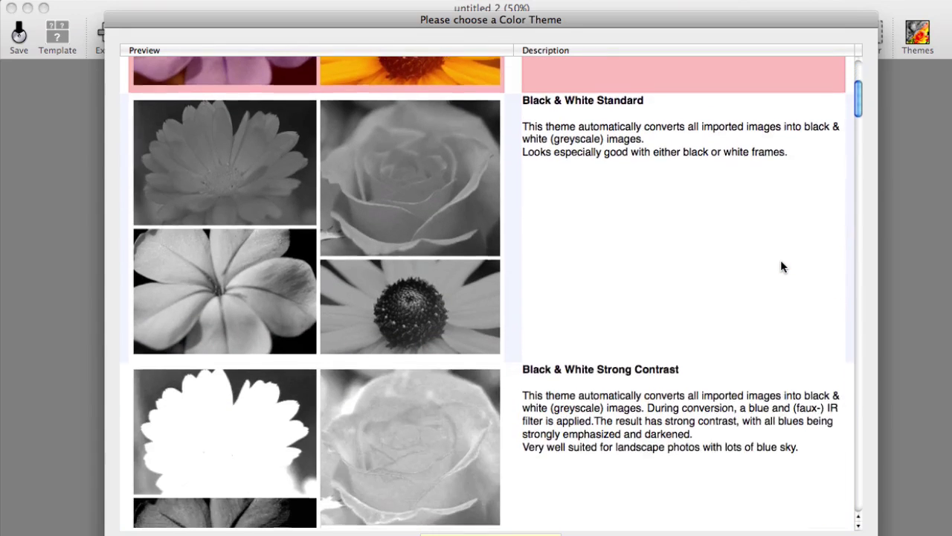
scroll(781, 266, "down", 5)
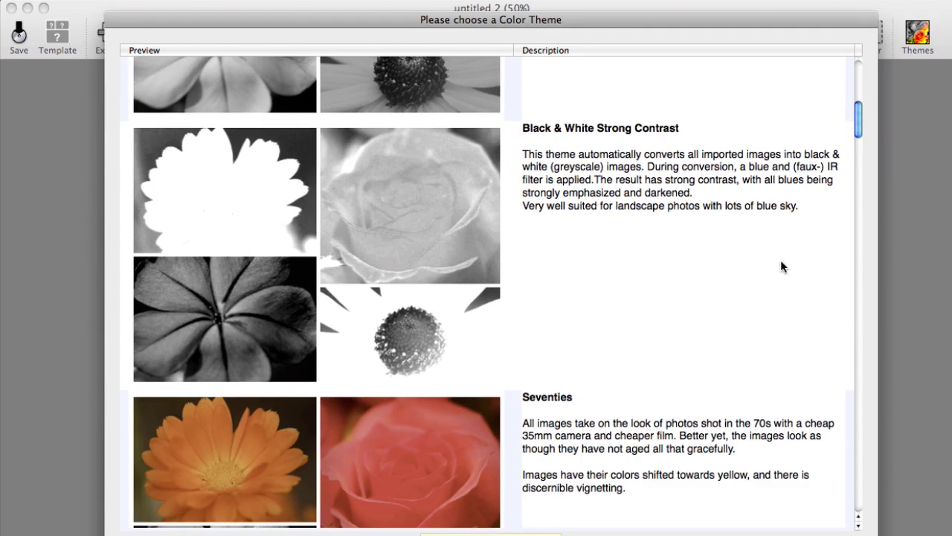
scroll(781, 267, "down", 6)
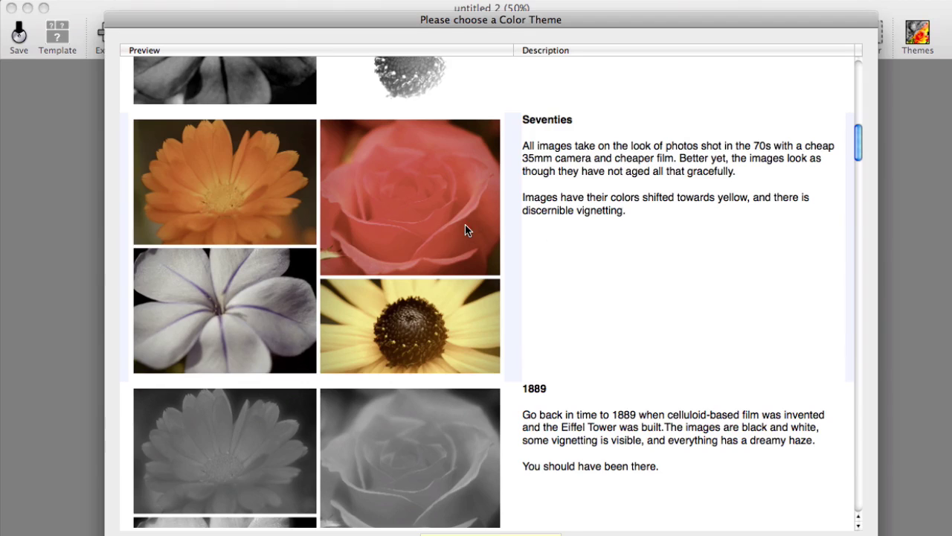
left_click(465, 225)
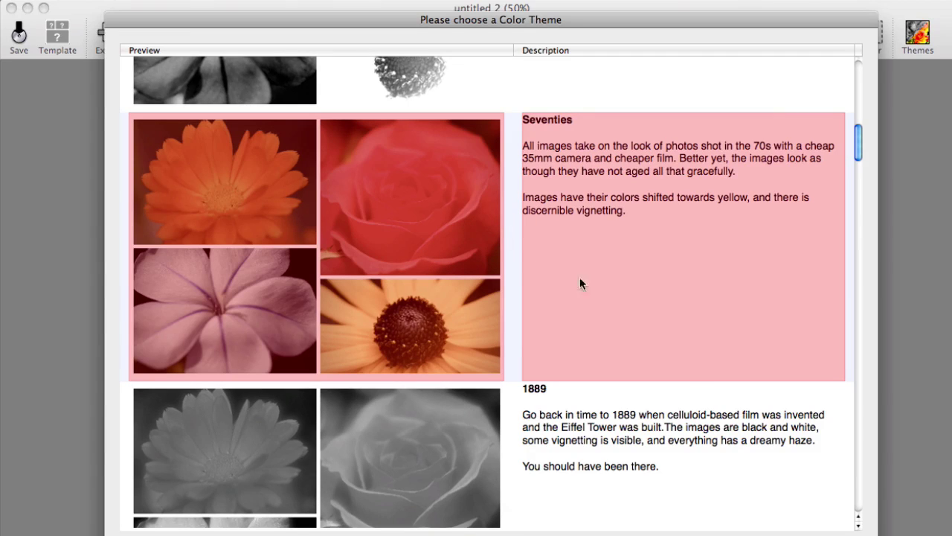
left_click(839, 528)
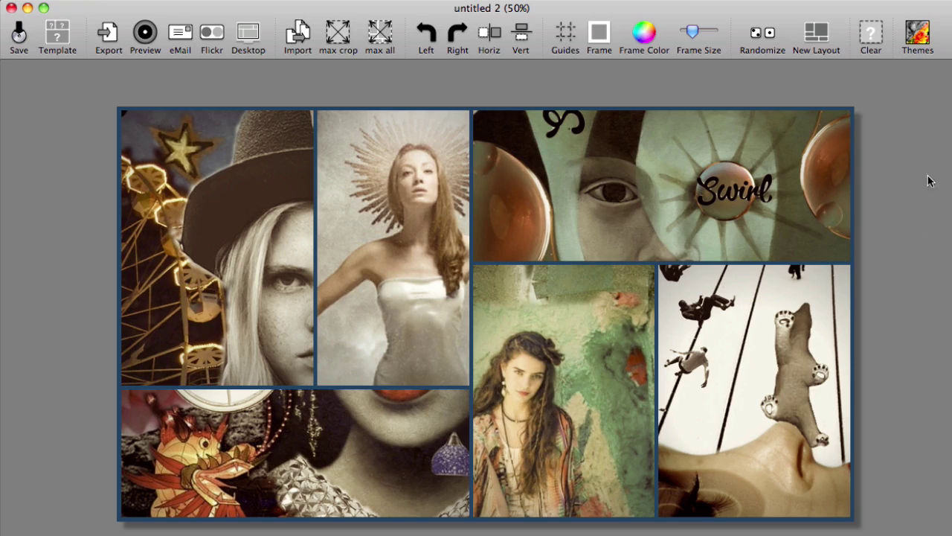
Apply the Desert Evening colour theme to the collage
left_click(917, 41)
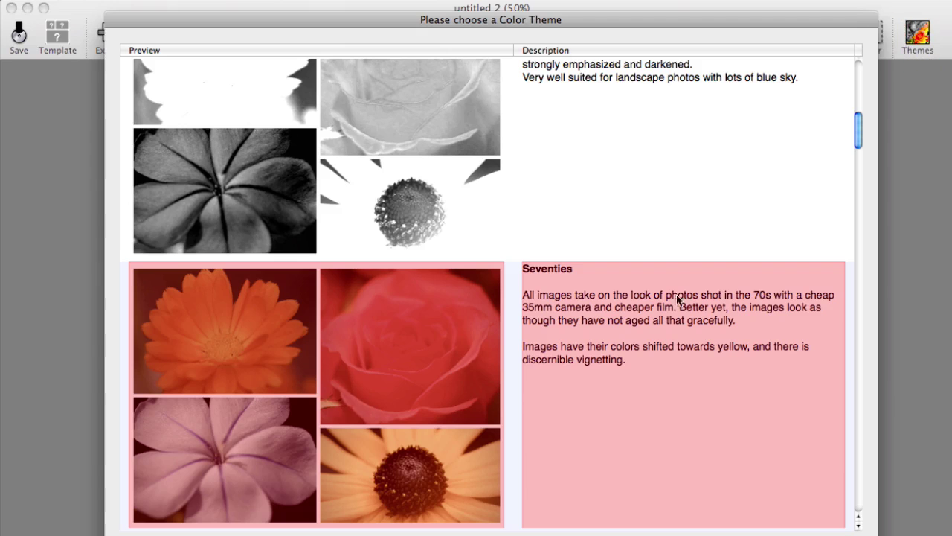
scroll(682, 390, "down", 5)
scroll(683, 397, "down", 5)
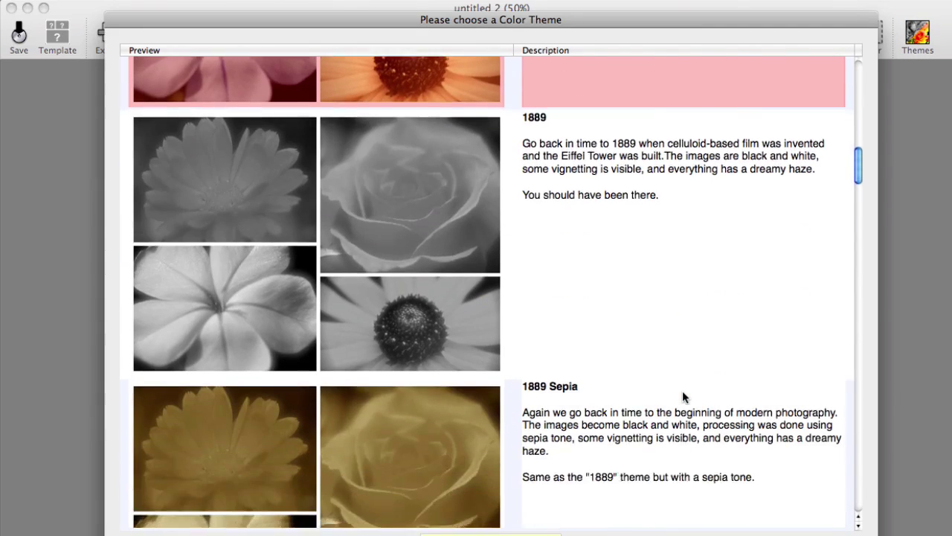
scroll(683, 394, "down", 5)
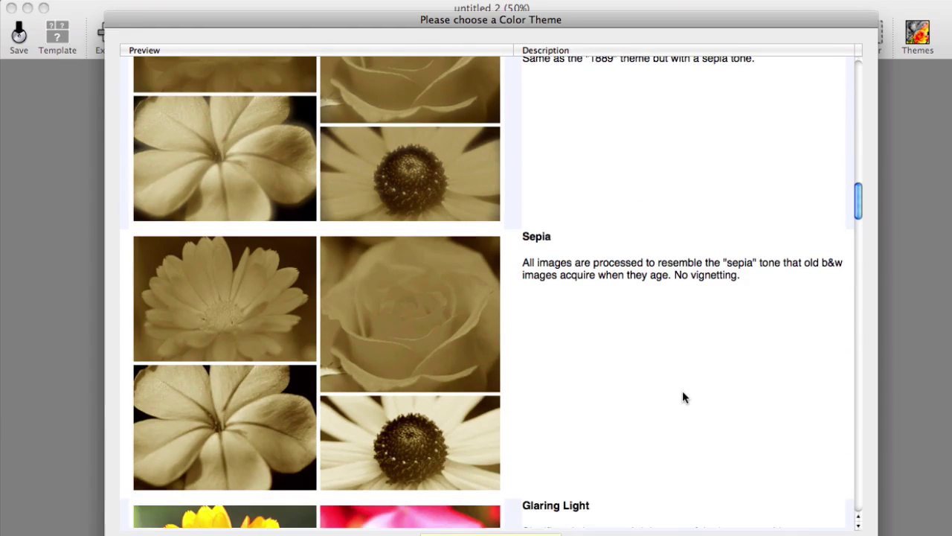
scroll(682, 398, "down", 5)
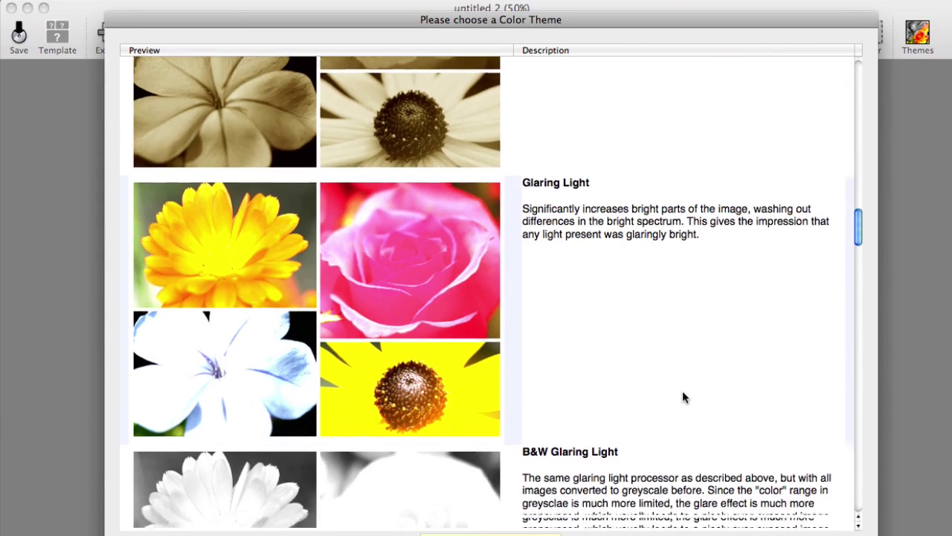
scroll(682, 397, "down", 2)
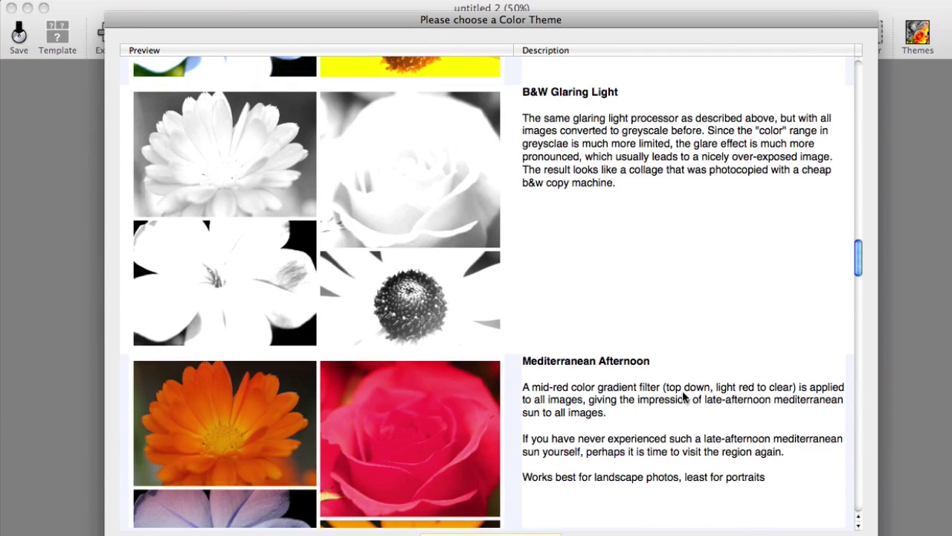
scroll(683, 397, "down", 4)
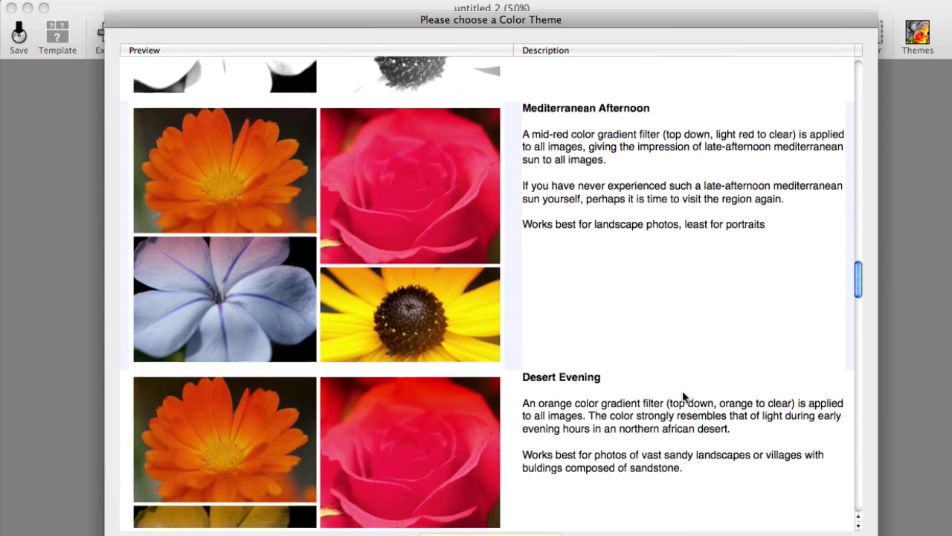
scroll(683, 398, "down", 3)
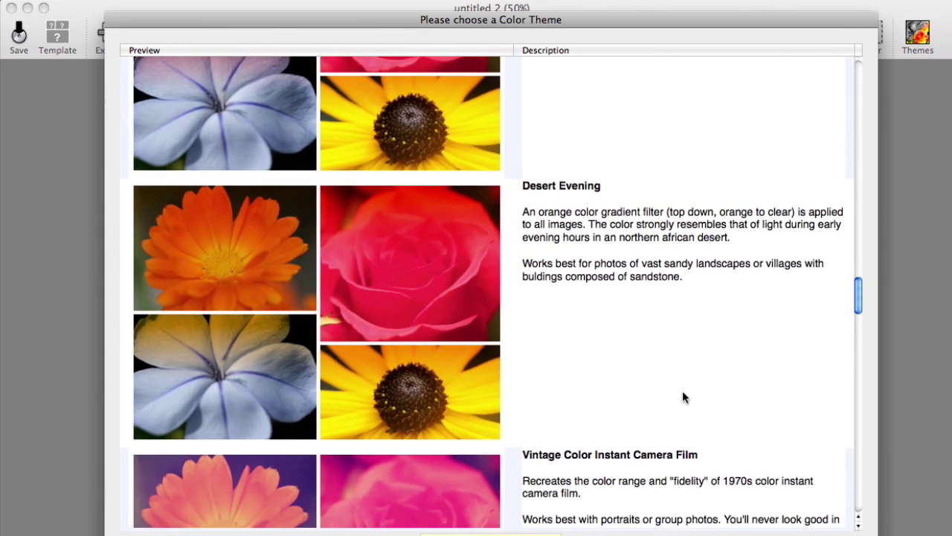
scroll(682, 397, "down", 1)
left_click(414, 285)
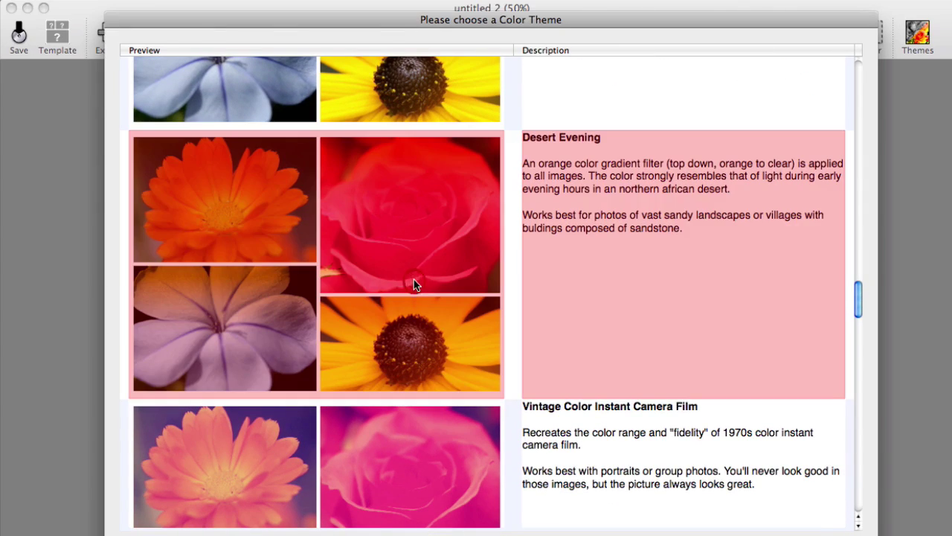
key("Return")
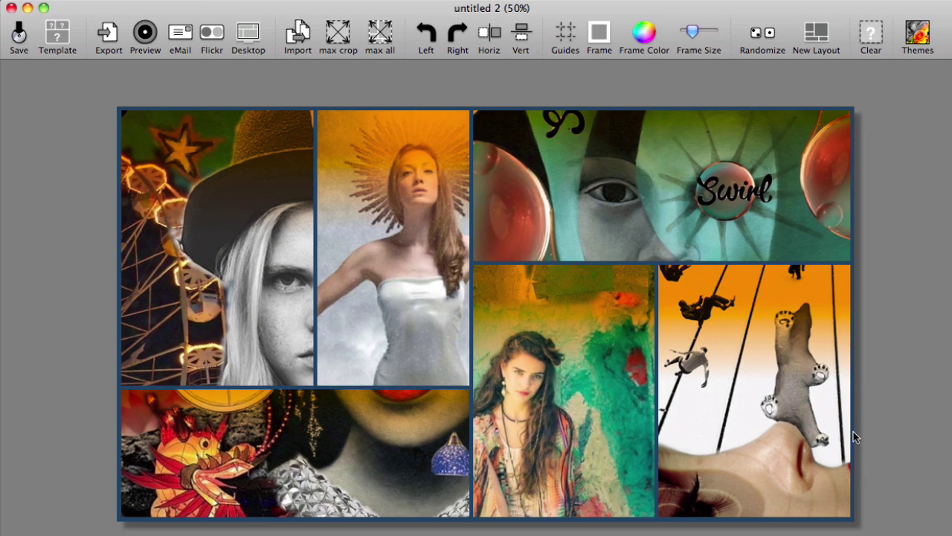
Try the Quicksilver theme instead, turning the photos silvery monochrome
left_click(918, 34)
scroll(676, 313, "down", 10)
scroll(676, 314, "down", 2)
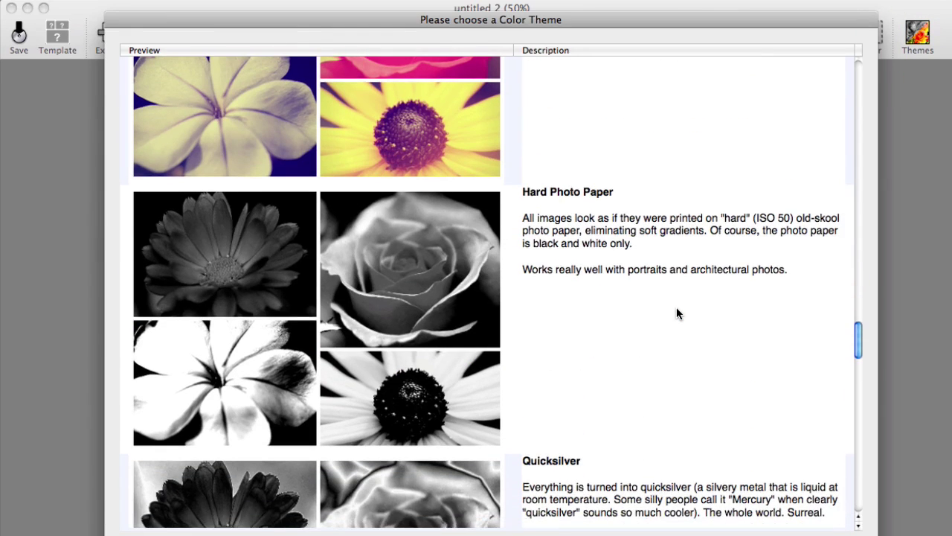
scroll(677, 313, "down", 3)
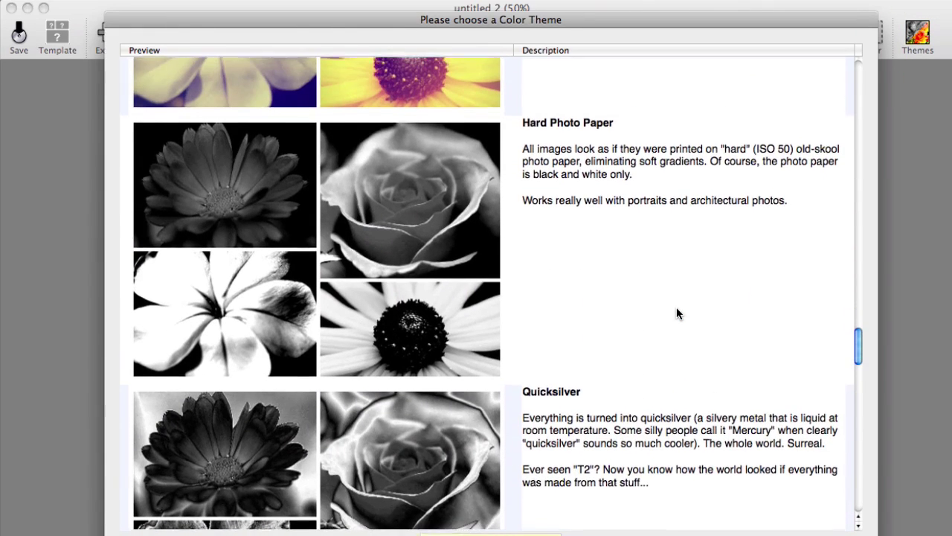
scroll(673, 311, "down", 5)
left_click(660, 308)
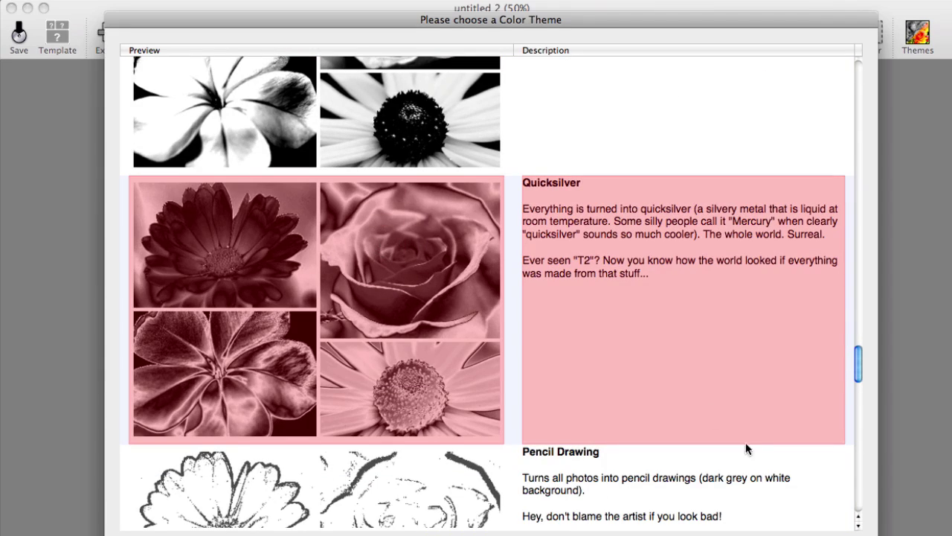
key("Return")
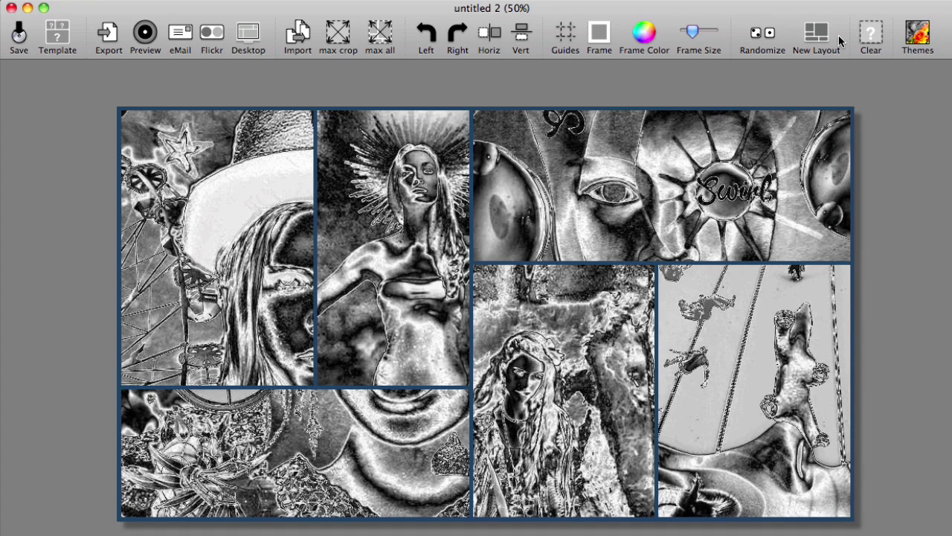
key("super+z")
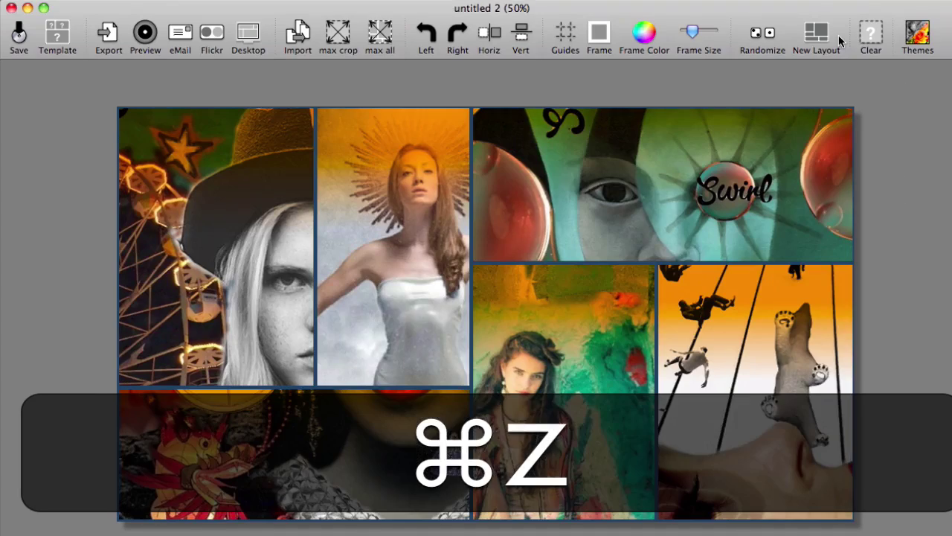